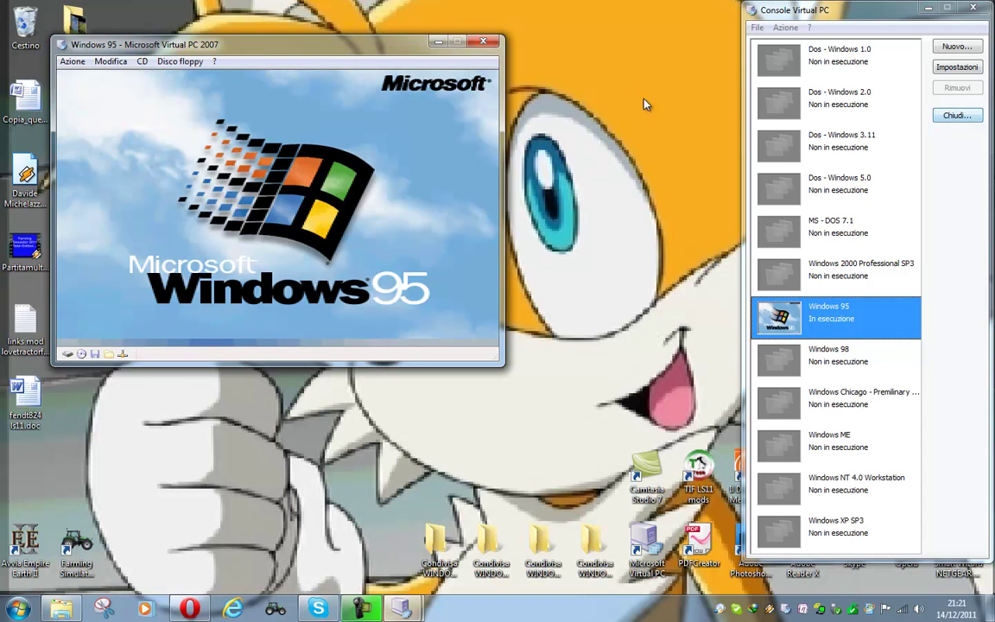
- Move the virtual machine window toward the middle of the desktop, log on to Windows 95 with a blank password and dismiss the Welcome screen
drag(327, 50, 428, 93)
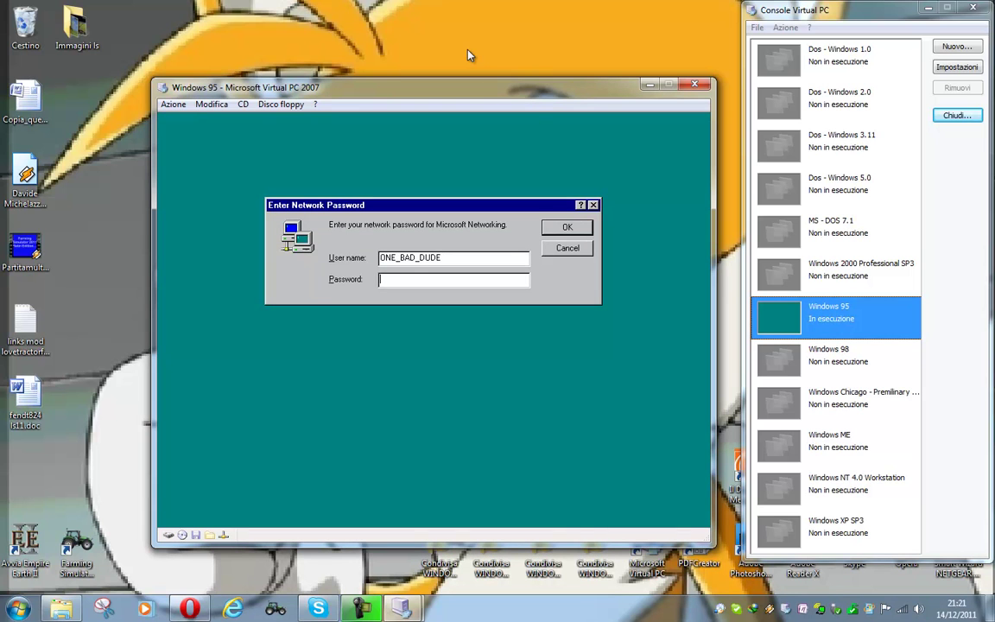
click(567, 227)
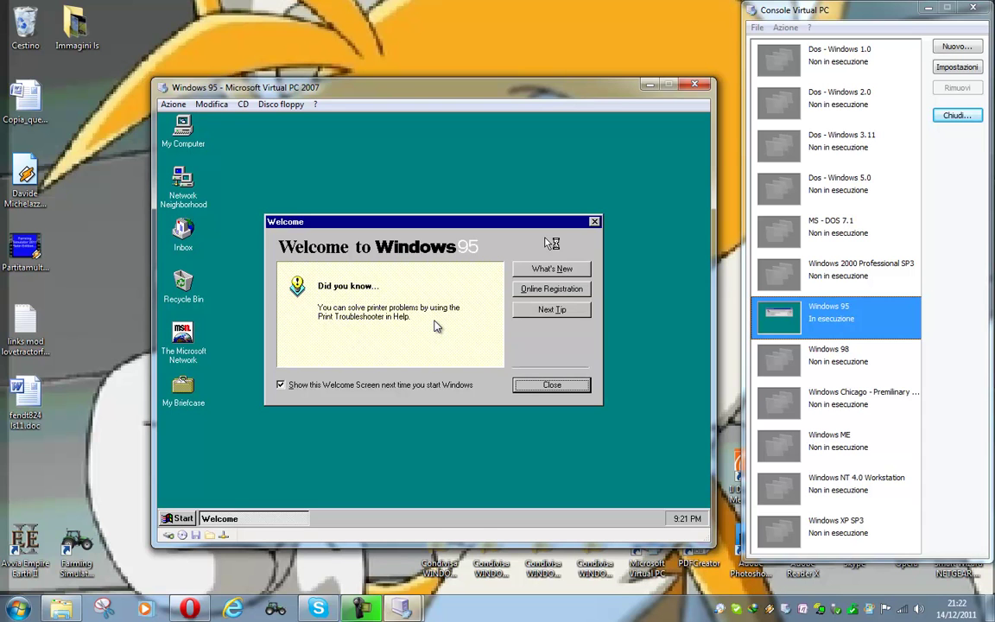
click(535, 388)
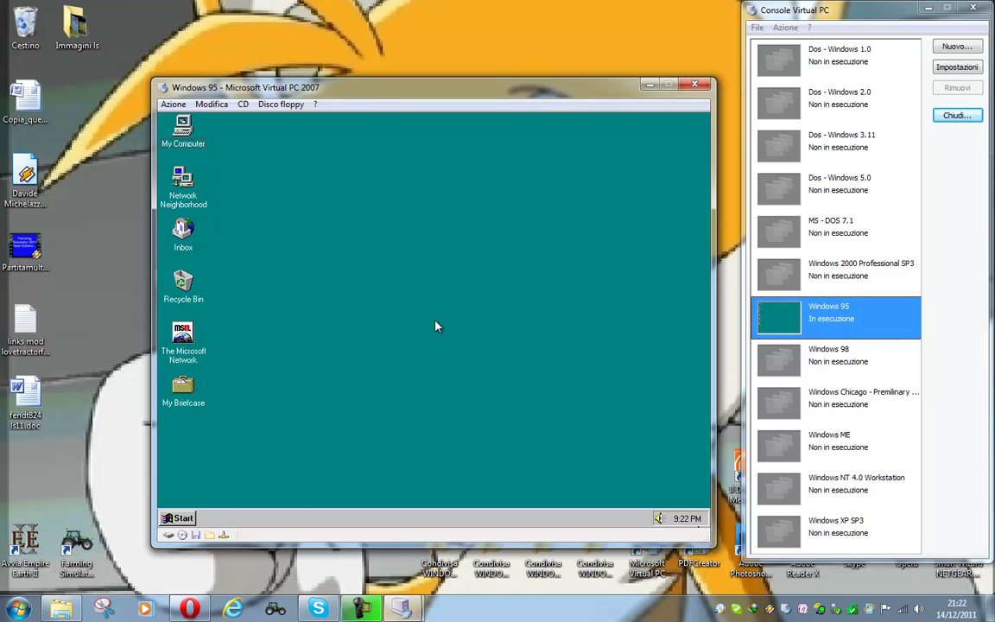
- Raise the Windows 95 system volume slider to its maximum and close the volume control
click(659, 518)
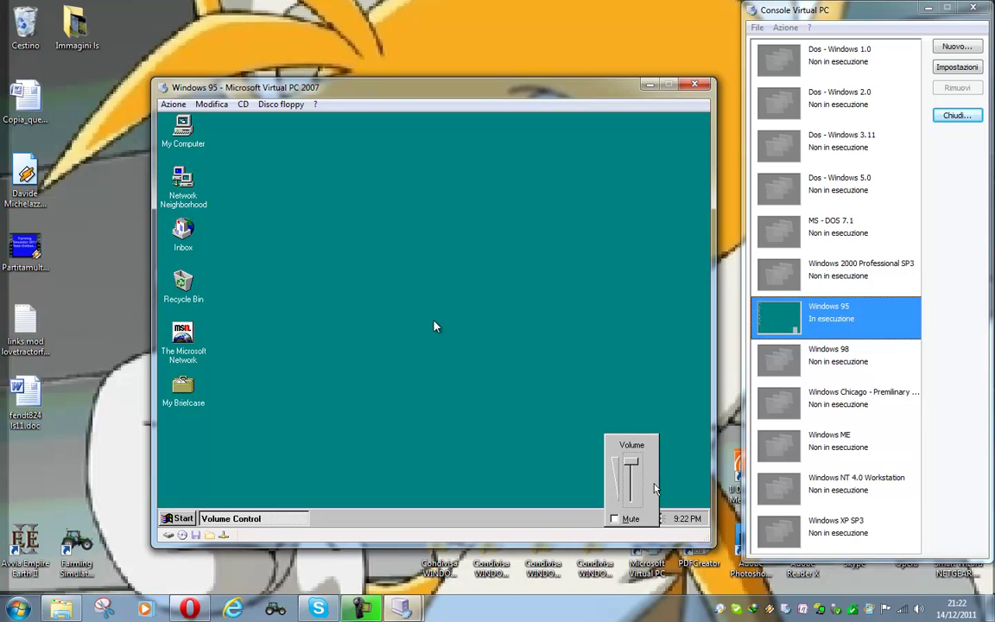
drag(633, 467, 631, 456)
click(618, 404)
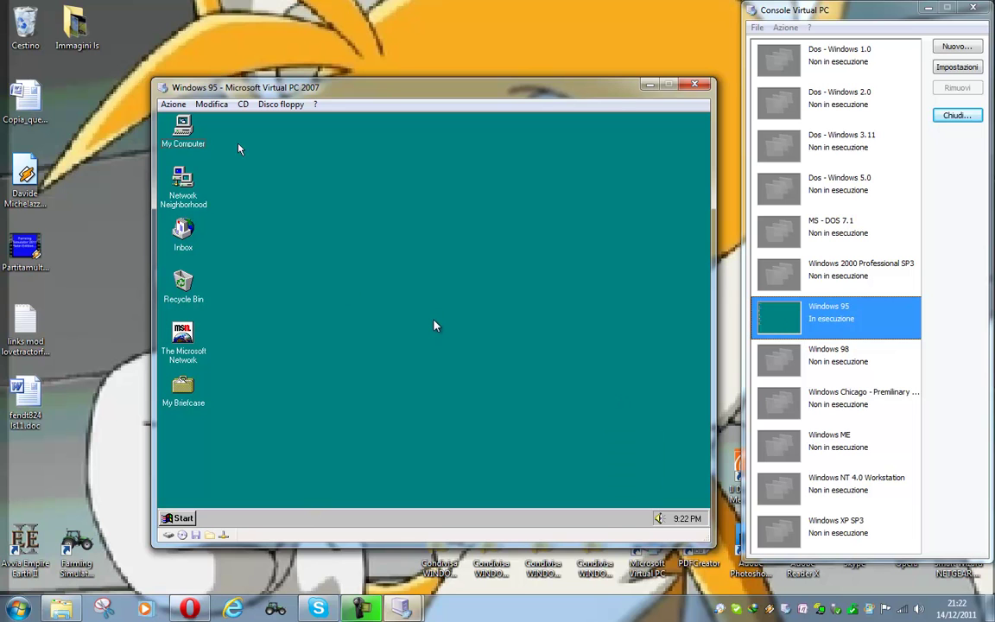
- Browse through My Computer to the Windows folder on drive C:
double_click(176, 131)
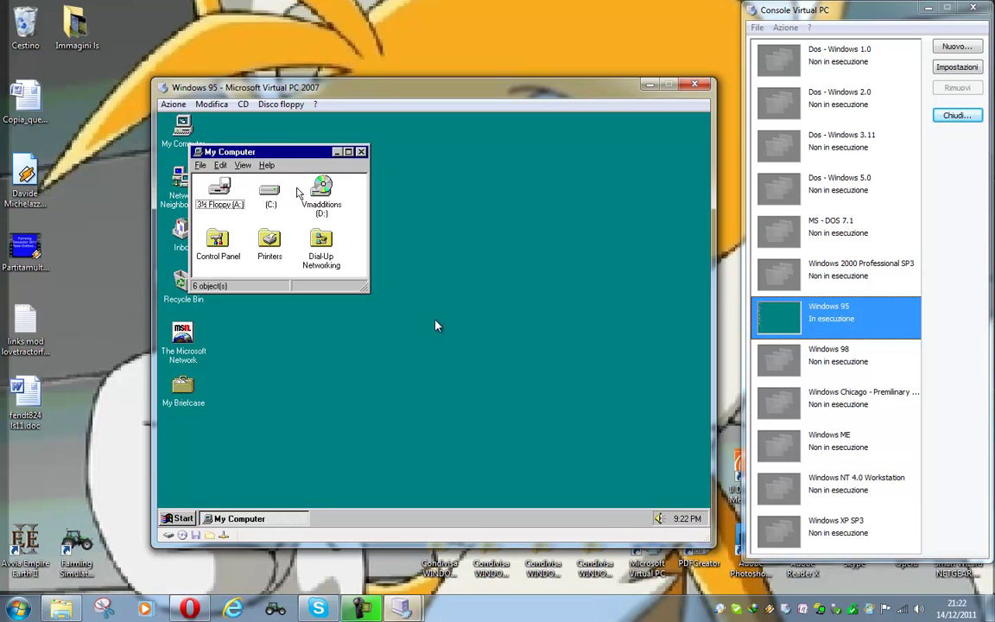
click(320, 192)
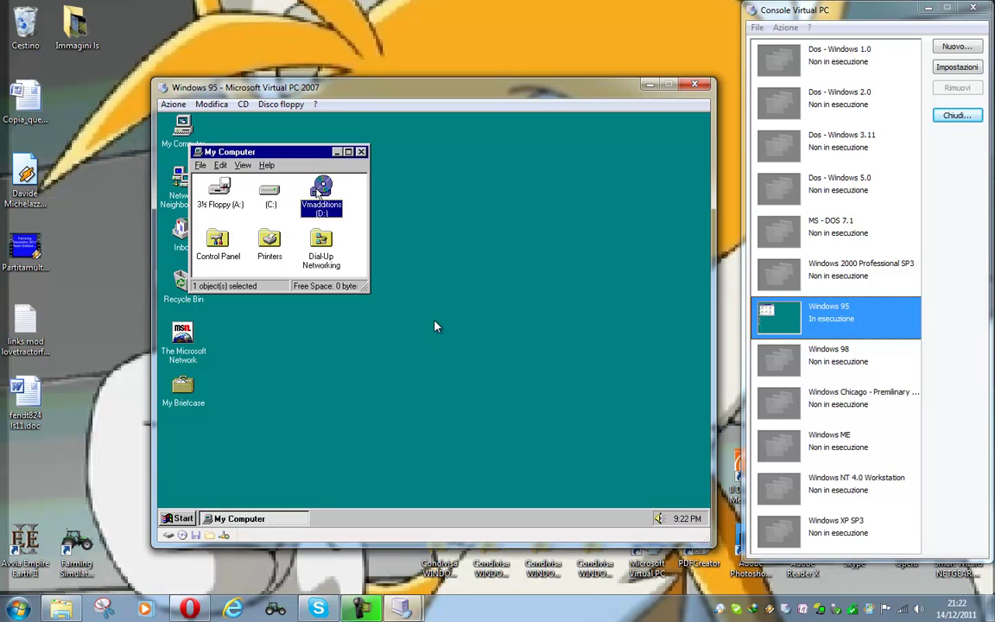
double_click(270, 192)
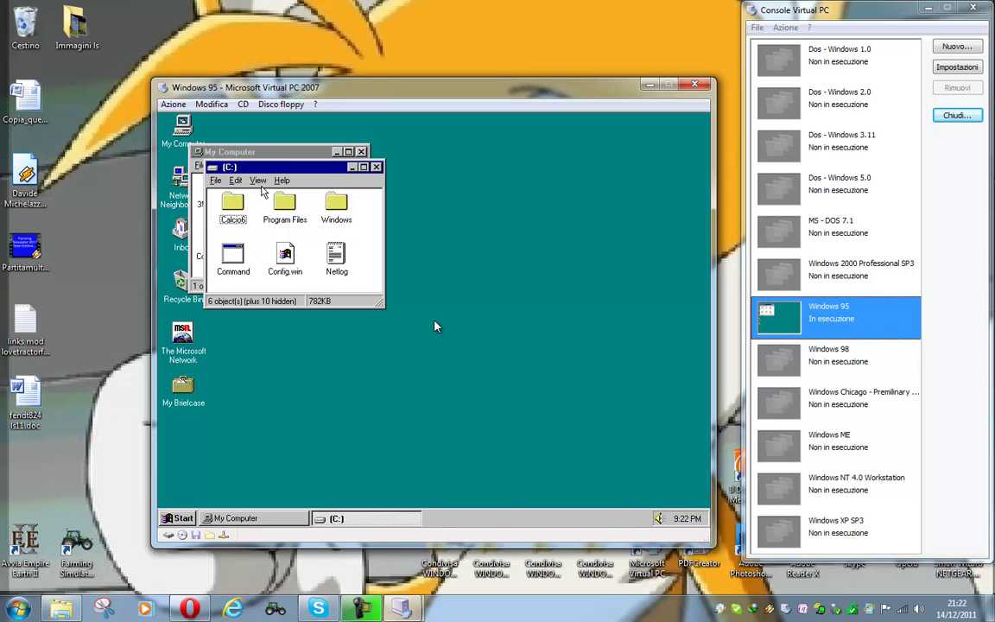
double_click(335, 211)
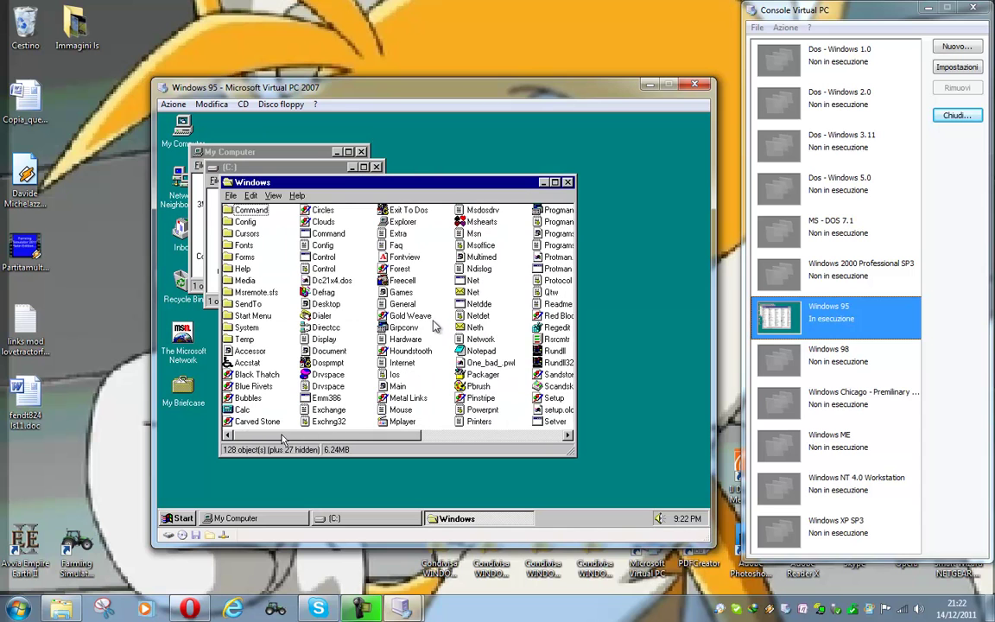
- Play The Microsoft Sound from the Media folder, and return to the Windows folder
double_click(245, 280)
click(264, 234)
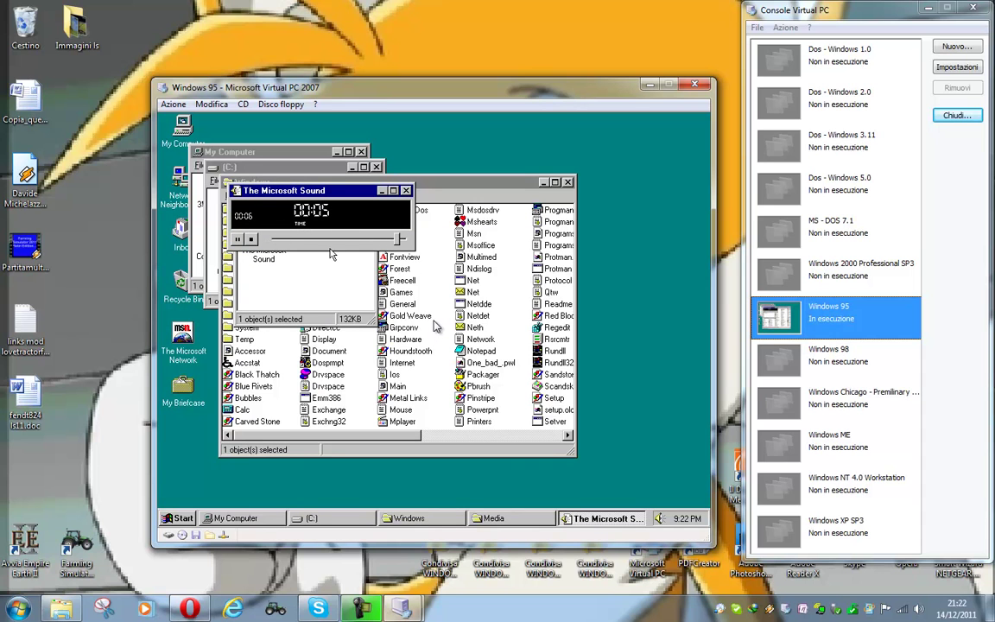
click(368, 203)
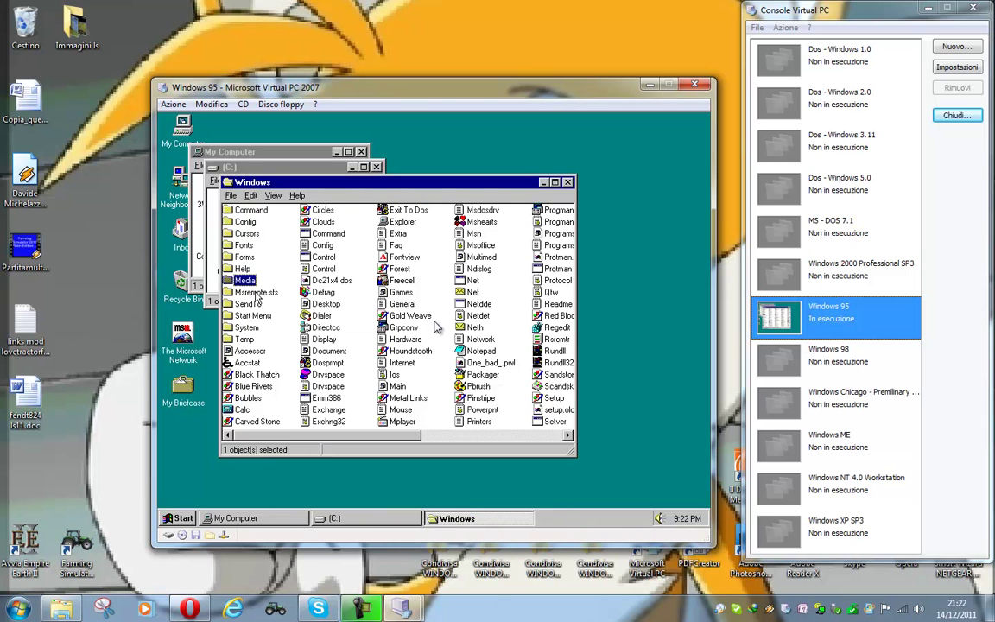
- View the Programs folder inside the Start Menu folder and close all open folder windows
double_click(252, 316)
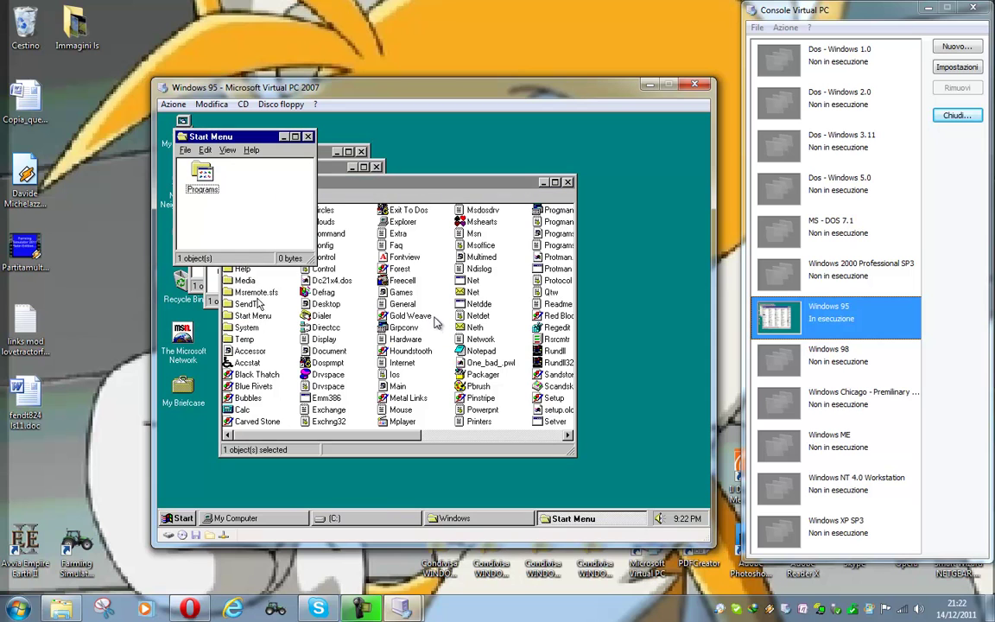
double_click(203, 177)
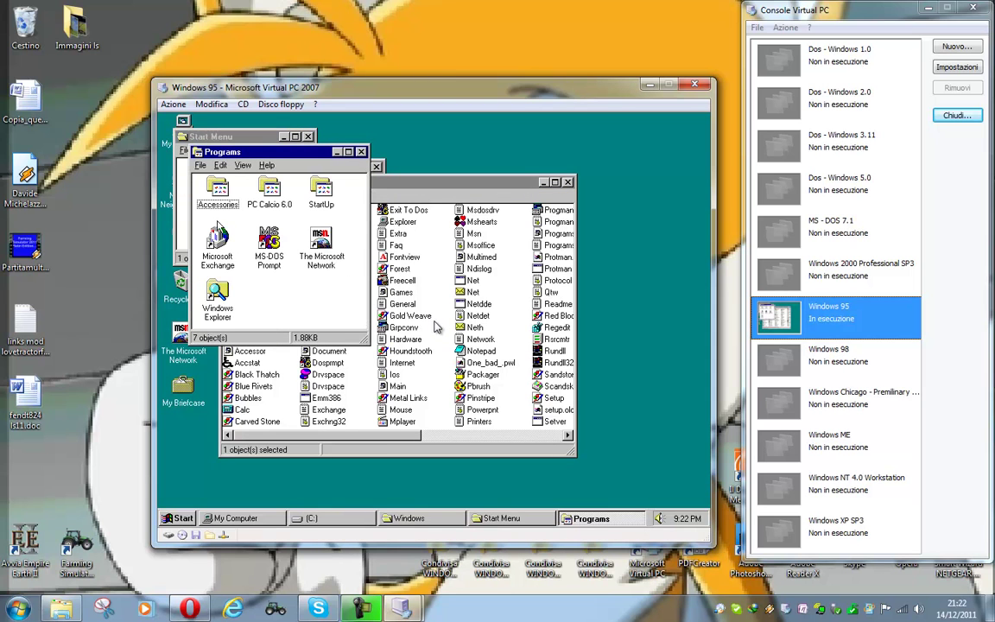
click(362, 151)
click(308, 137)
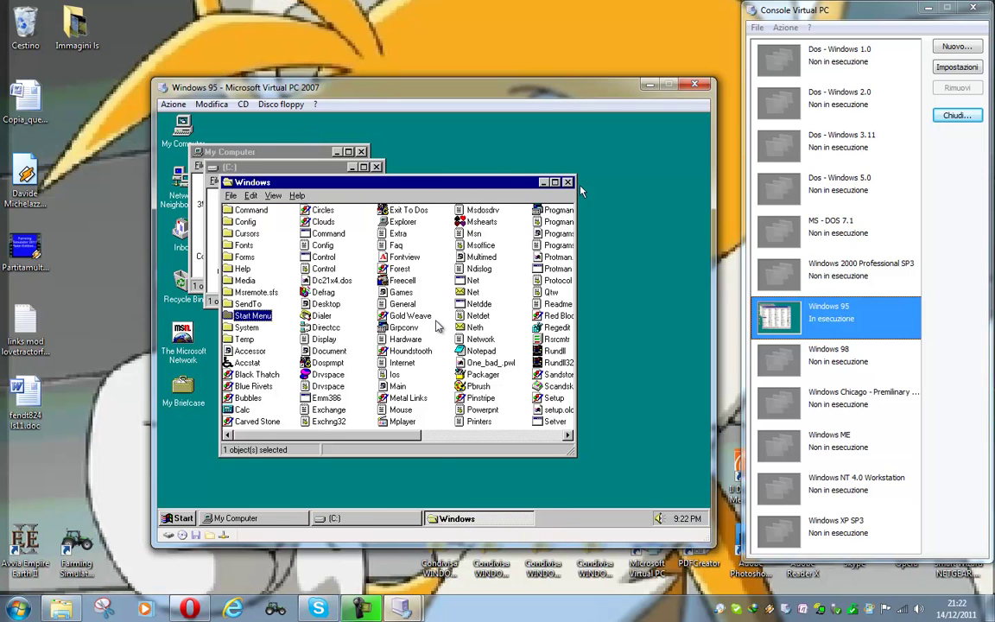
key(alt+F4)
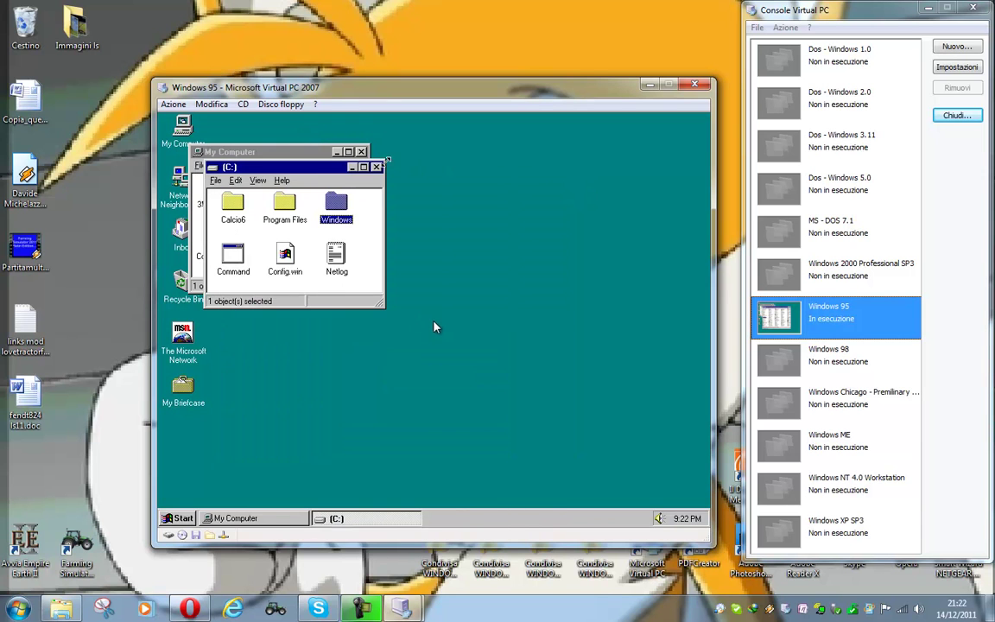
key(alt+F4)
key(alt+F4)
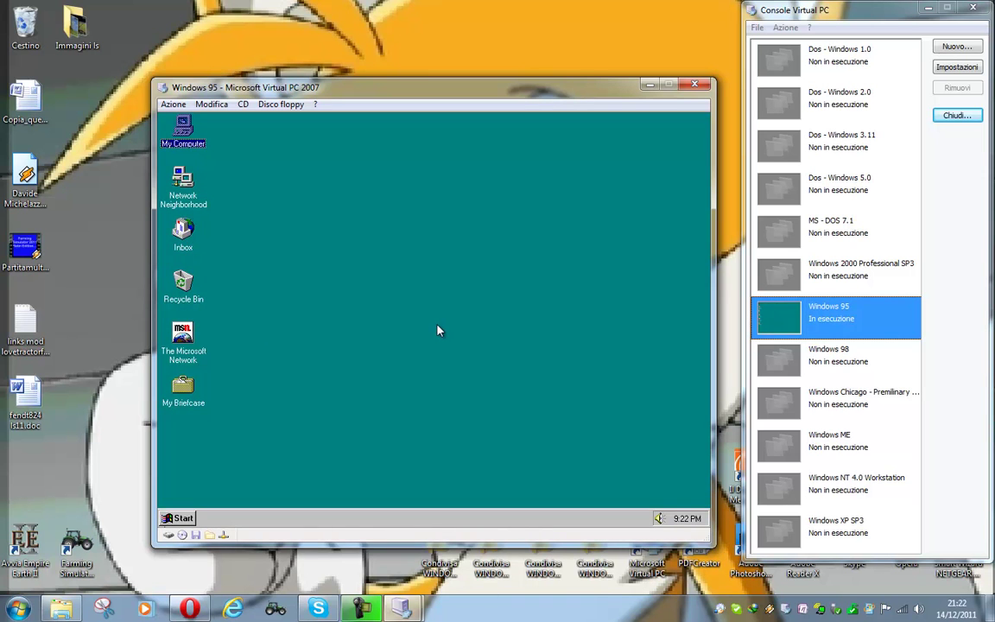
- Launch Solitaire from the Windows 95 games
click(178, 518)
mouse_move(213, 367)
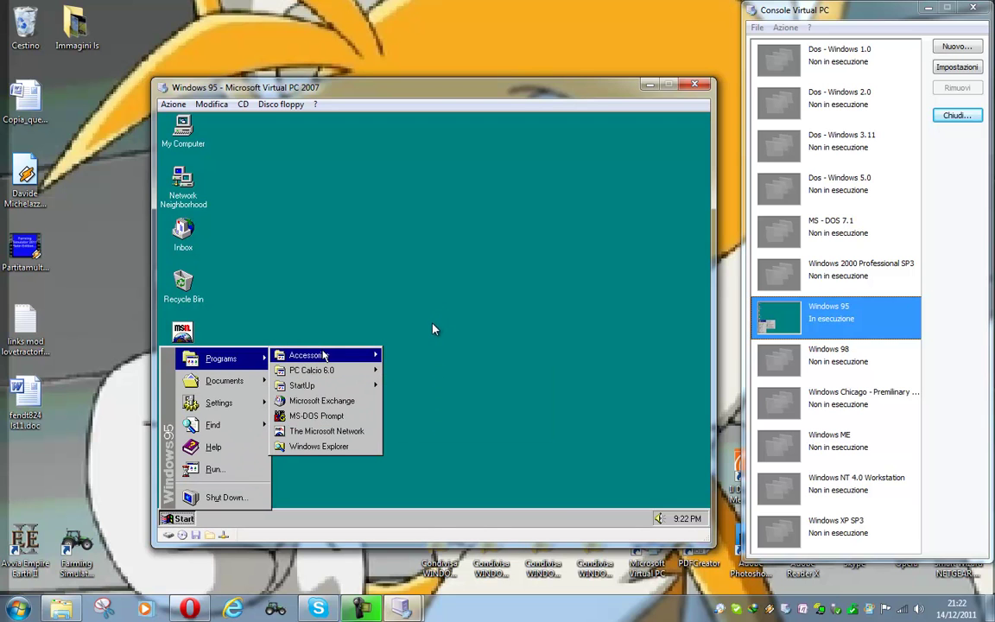
mouse_move(325, 354)
mouse_move(419, 188)
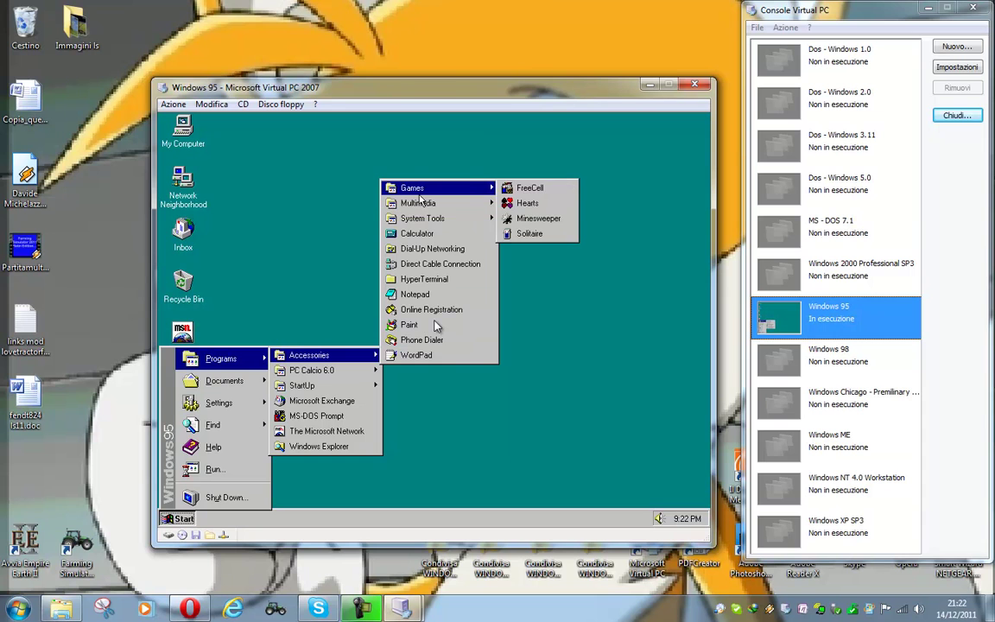
click(529, 233)
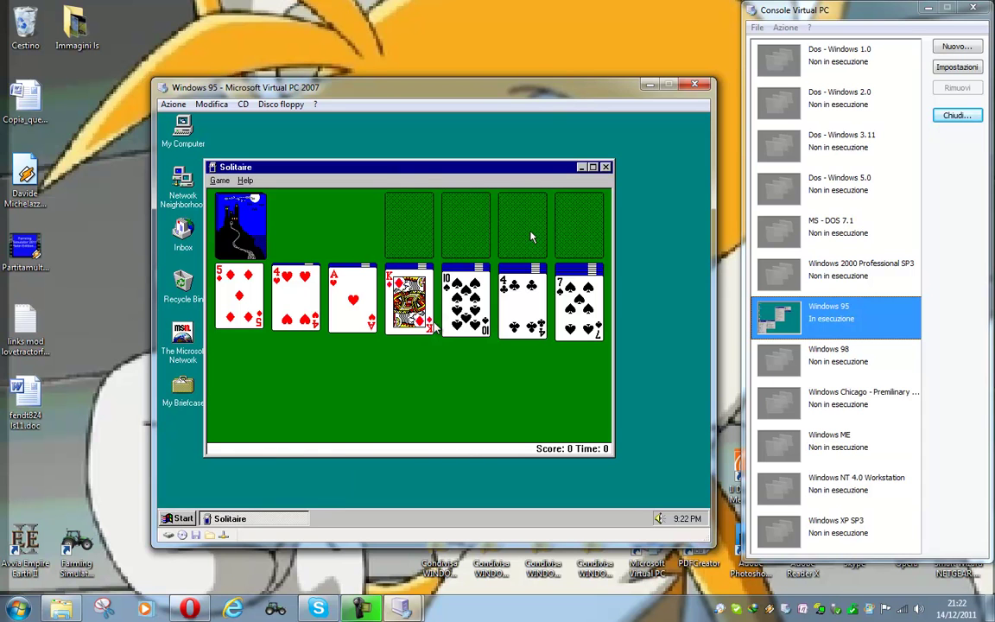
- Change the Solitaire card back to the red fish on a light blue background
click(219, 181)
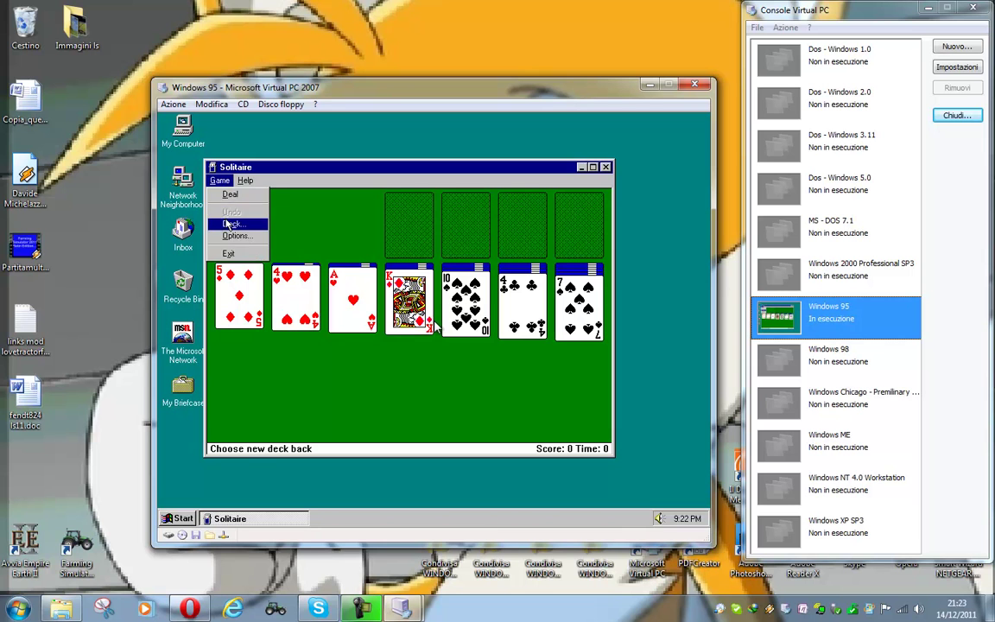
click(227, 222)
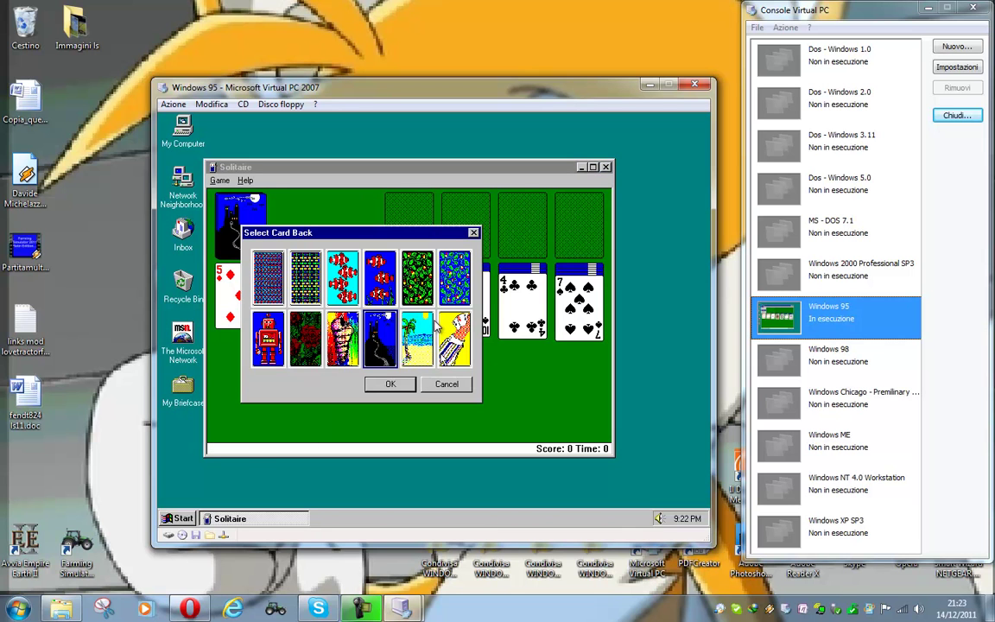
click(344, 285)
click(390, 383)
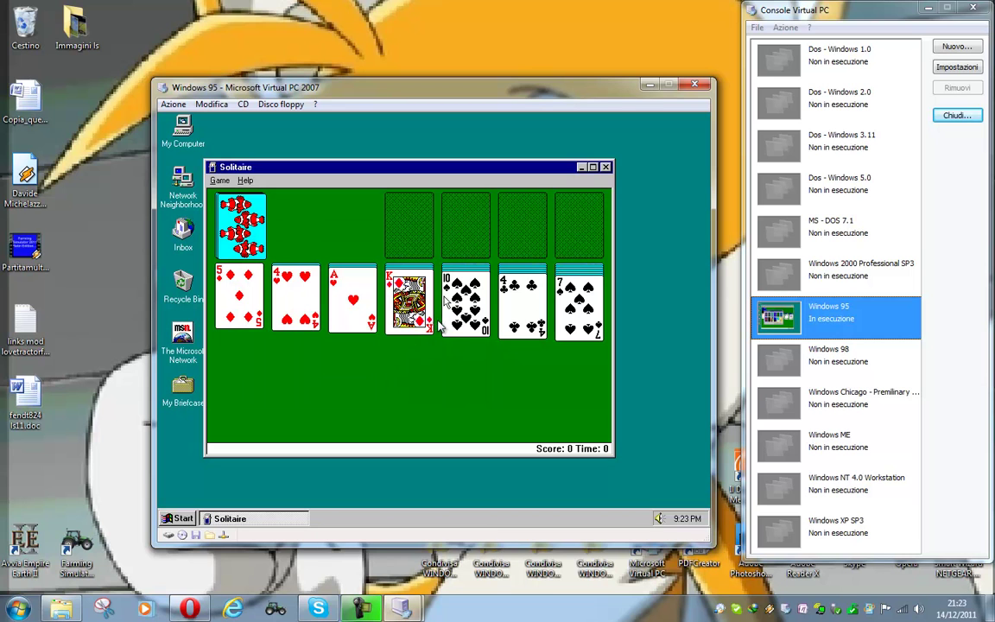
- Move the 4 of clubs onto the 5 of diamonds, turn over the uncovered card and close Solitaire
drag(511, 299, 246, 315)
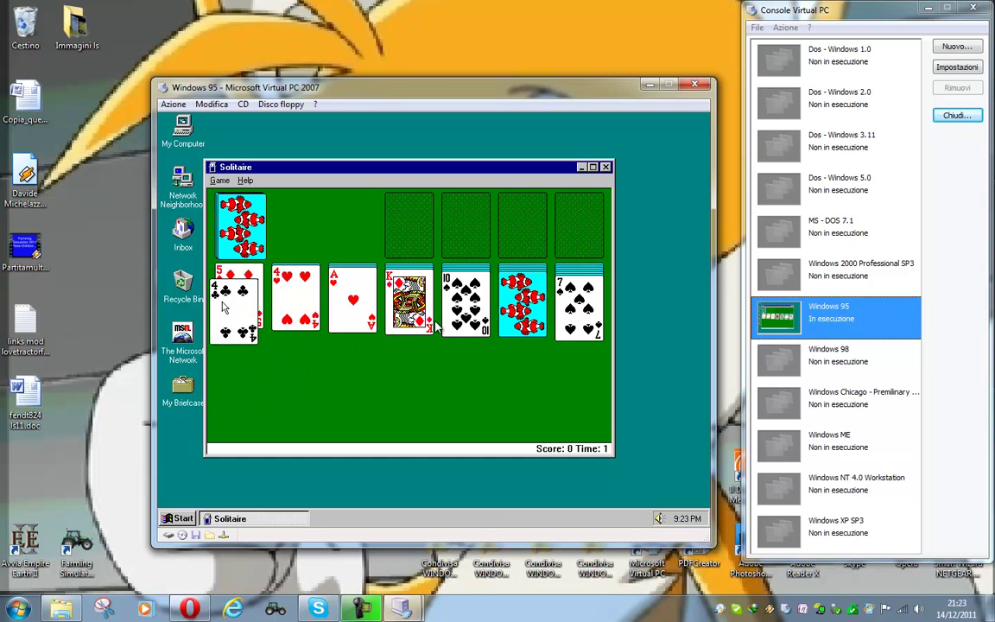
click(512, 307)
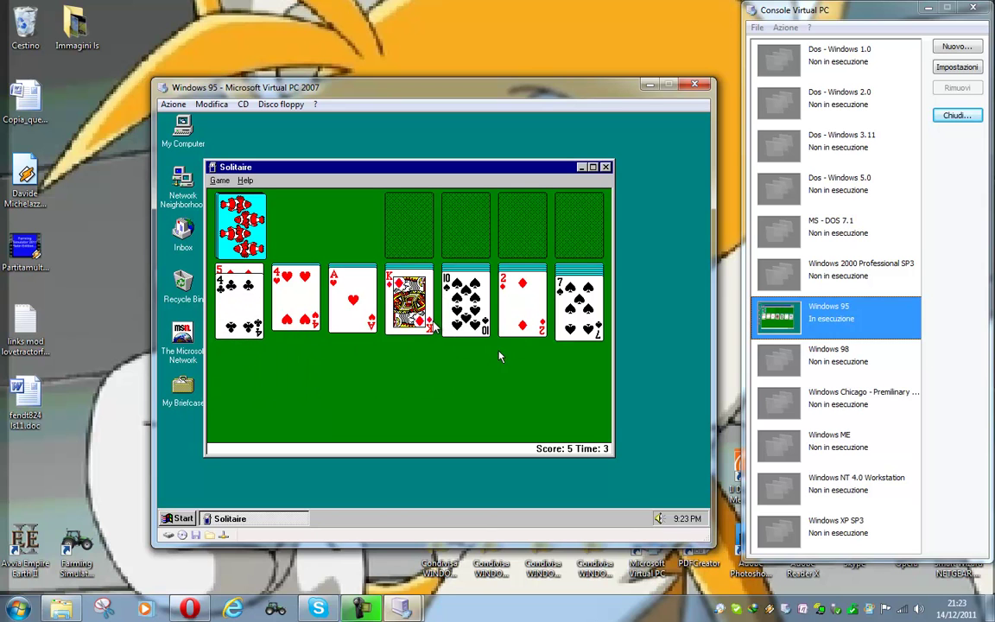
click(606, 167)
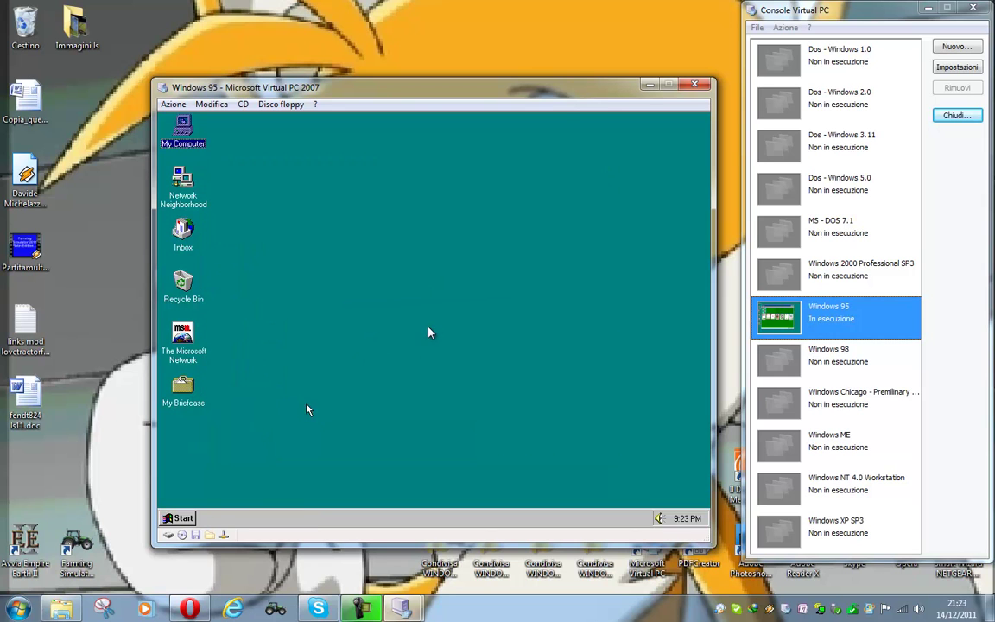
- Launch Paint from the Windows 95 accessories and maximize its window
click(177, 518)
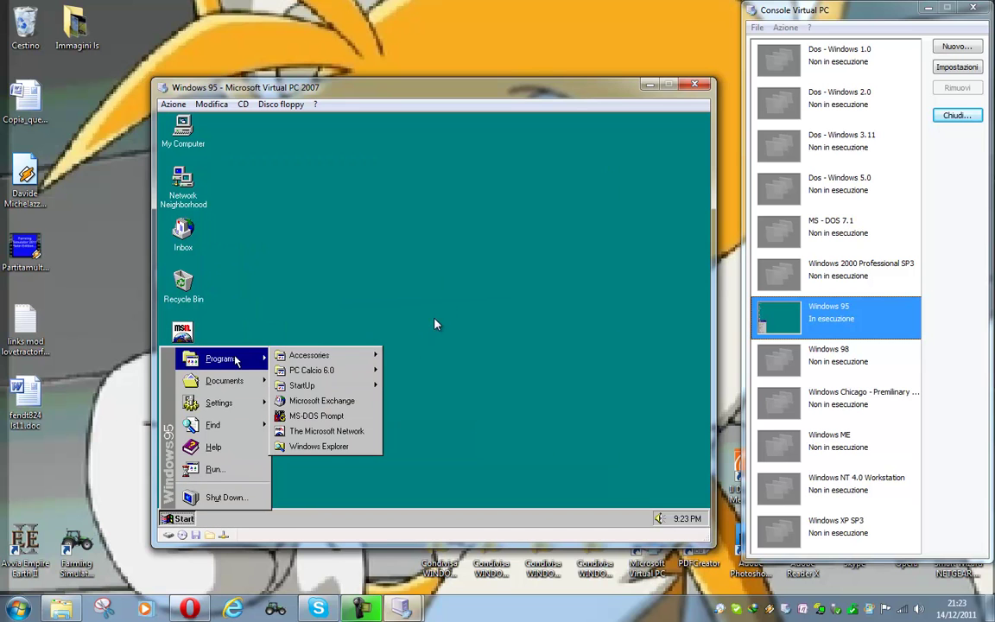
mouse_move(343, 355)
mouse_move(432, 187)
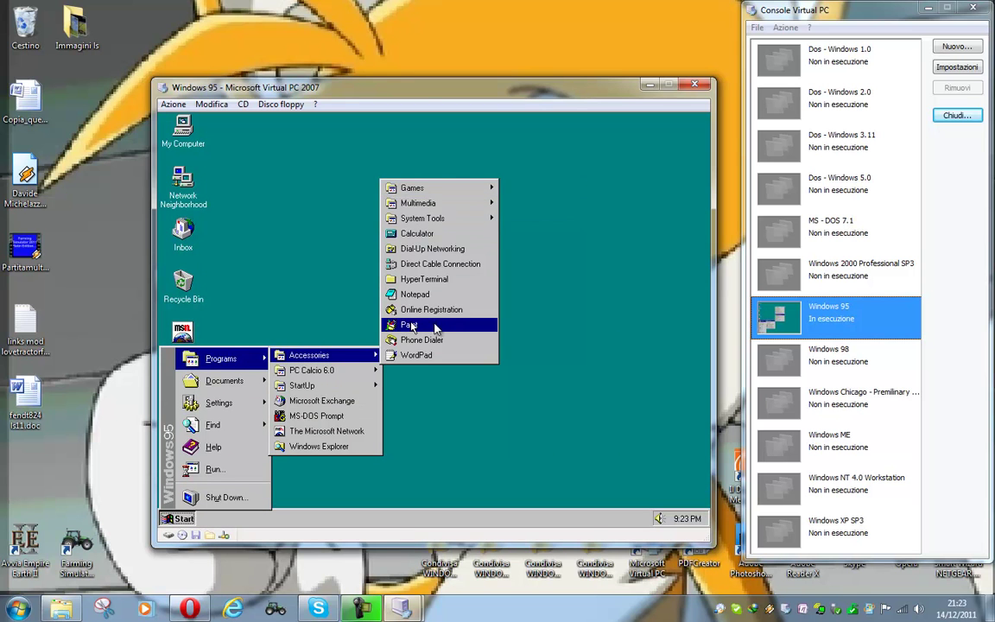
click(435, 324)
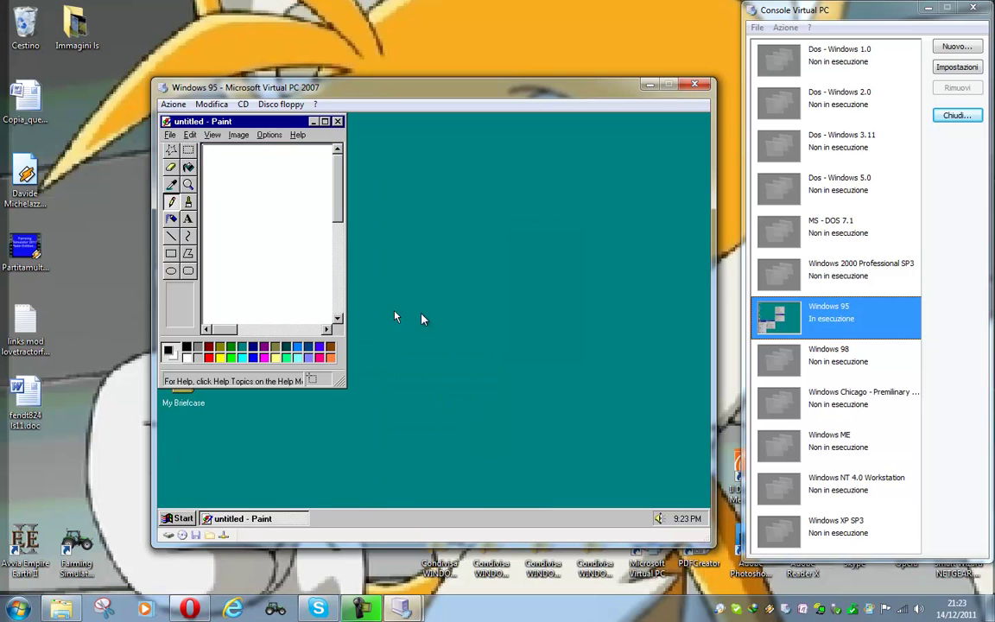
click(326, 121)
- Draw a looping black pencil line in the upper middle of the canvas and a looping magenta one below it
mouse_move(323, 277)
mouse_down()
mouse_move(396, 202)
mouse_move(429, 296)
mouse_move(415, 329)
mouse_up()
click(265, 477)
mouse_move(398, 370)
mouse_down()
mouse_move(471, 277)
mouse_move(424, 389)
mouse_move(490, 298)
mouse_up()
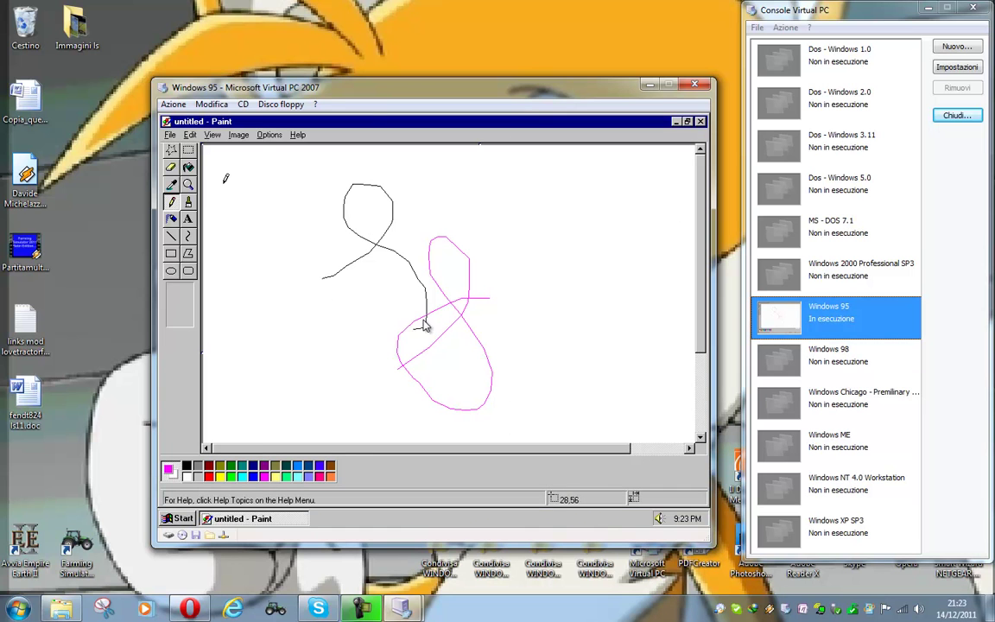
- Paint a magenta zigzag with the round brush, then a thick magenta wave and a thick blue wave with the large square brush
click(188, 201)
mouse_move(242, 240)
mouse_down()
mouse_move(278, 253)
mouse_move(305, 279)
mouse_up()
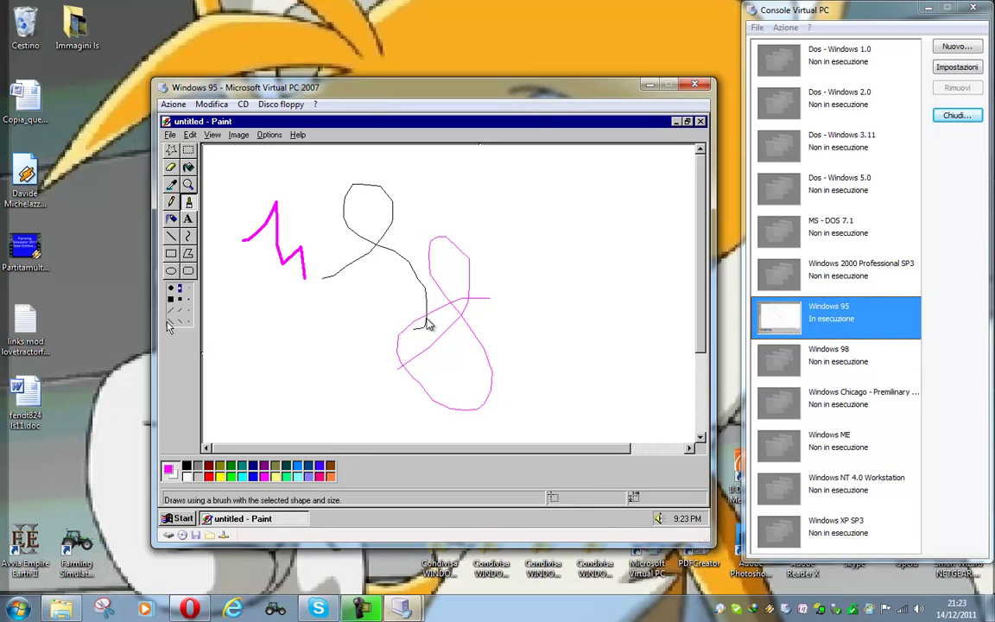
click(171, 299)
drag(243, 350, 429, 439)
click(254, 477)
mouse_move(441, 299)
mouse_down()
mouse_move(479, 322)
mouse_move(617, 322)
mouse_up()
- Insert the blue text "abc" in Arial 8 near the upper middle of the canvas
click(187, 219)
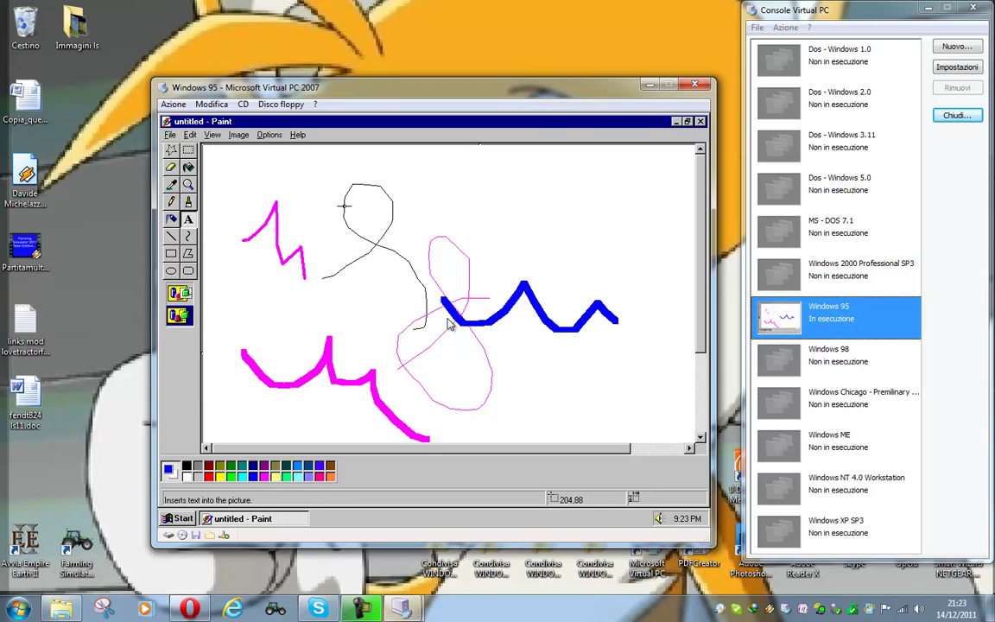
drag(410, 184, 555, 249)
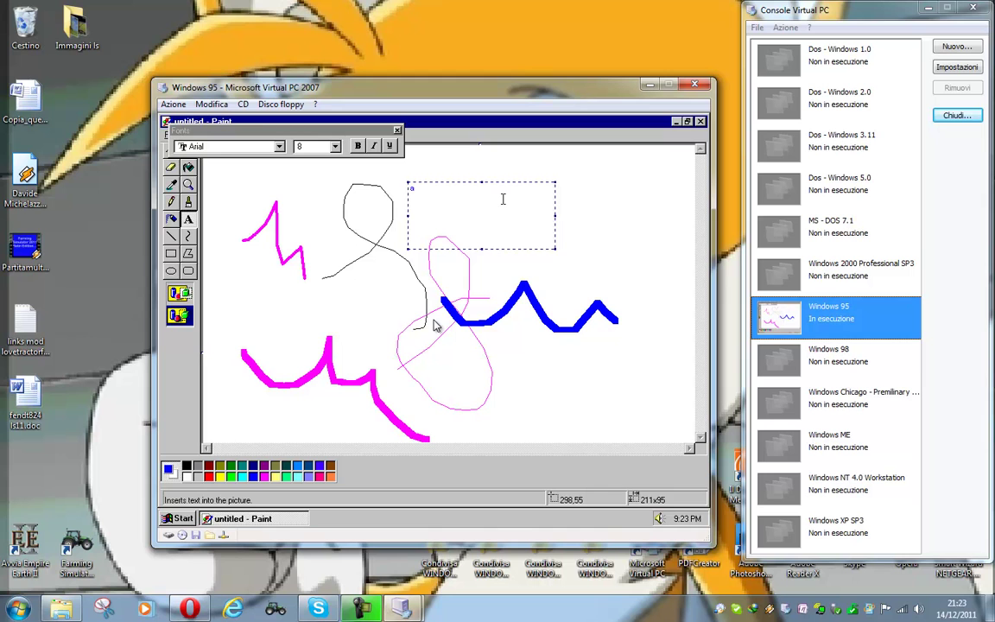
click(552, 163)
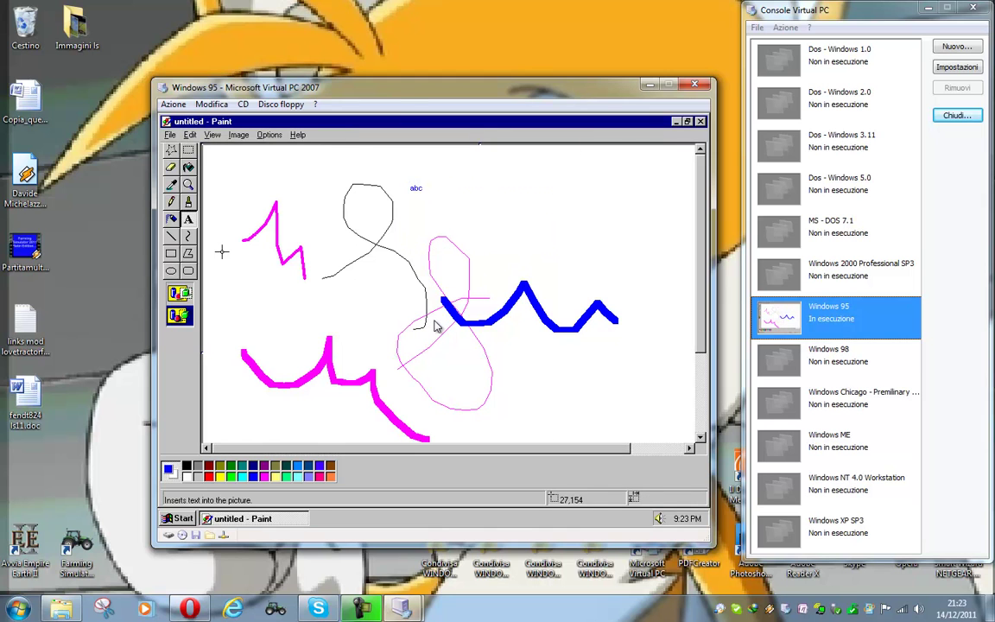
- Draw a diagonal and a near-vertical thin blue straight line in the upper right of the canvas
click(171, 235)
drag(456, 183, 579, 249)
mouse_move(642, 177)
mouse_down()
mouse_move(596, 208)
mouse_move(551, 207)
mouse_move(588, 300)
mouse_move(641, 279)
mouse_up()
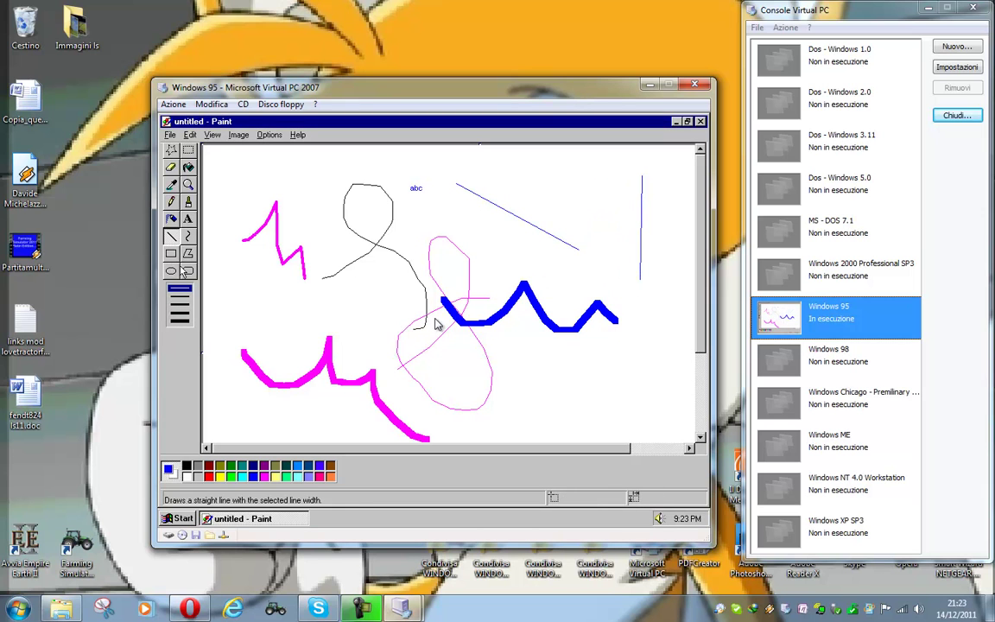
- Draw a four-sided blue outline polygon across the black loop in the upper part of the canvas
click(186, 254)
drag(310, 176, 439, 253)
click(414, 201)
drag(380, 185, 309, 175)
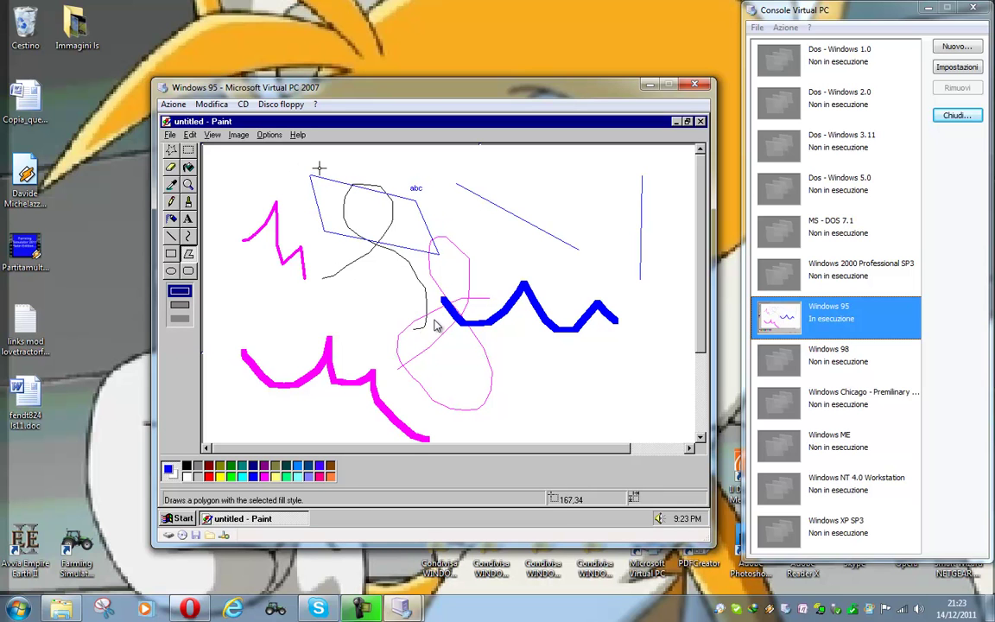
- Erase part of the peak of the thin magenta zigzag in the upper-left area of the canvas
click(171, 167)
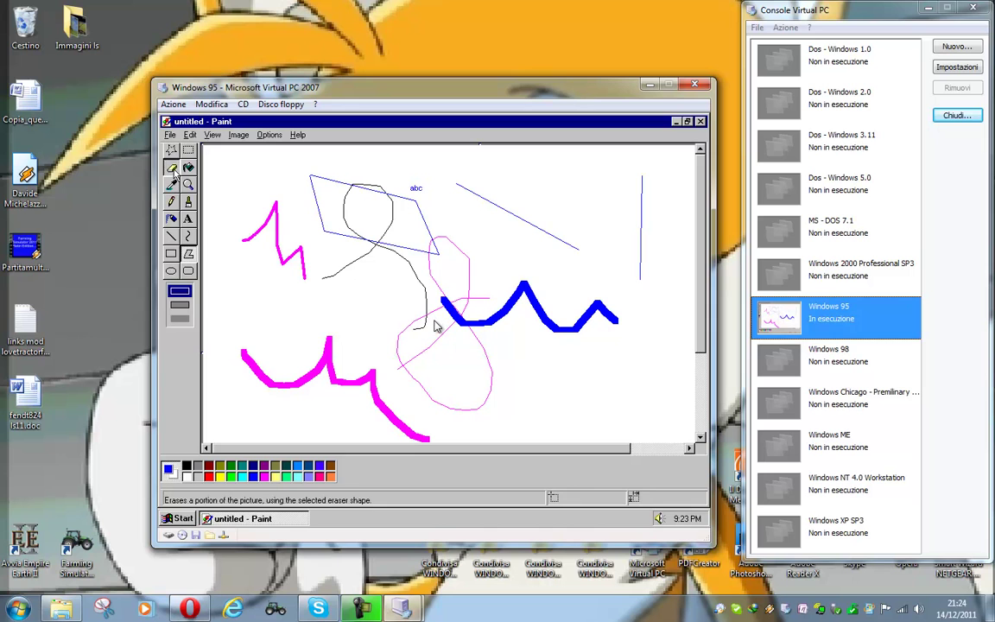
mouse_move(274, 183)
mouse_down()
mouse_move(291, 206)
mouse_move(278, 208)
mouse_up()
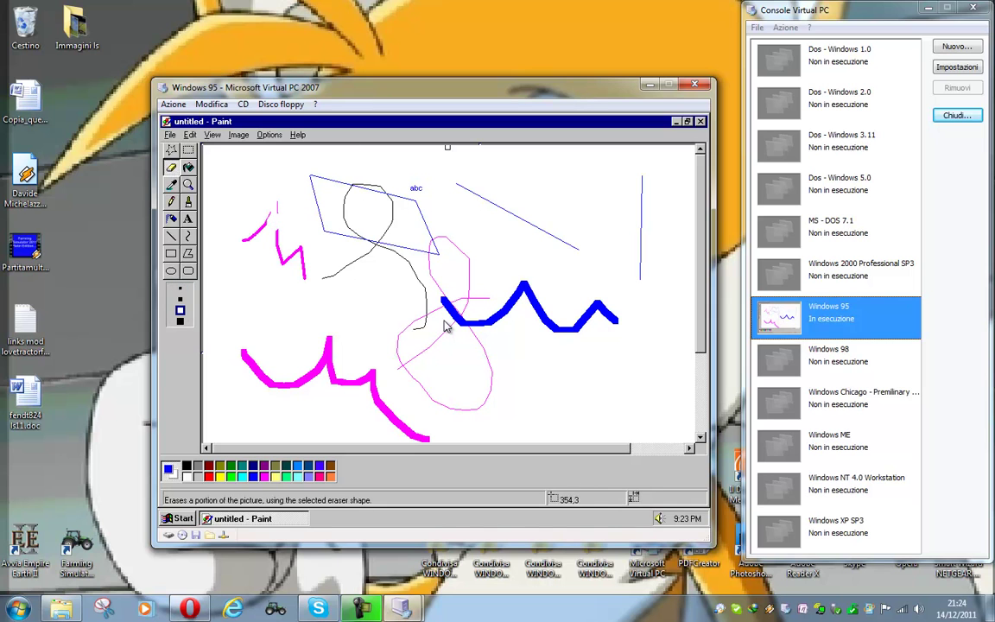
- Close Paint, saving the drawing on the desktop as the bitmap "Immagine 01", and move its icon to the middle of the desktop
click(701, 122)
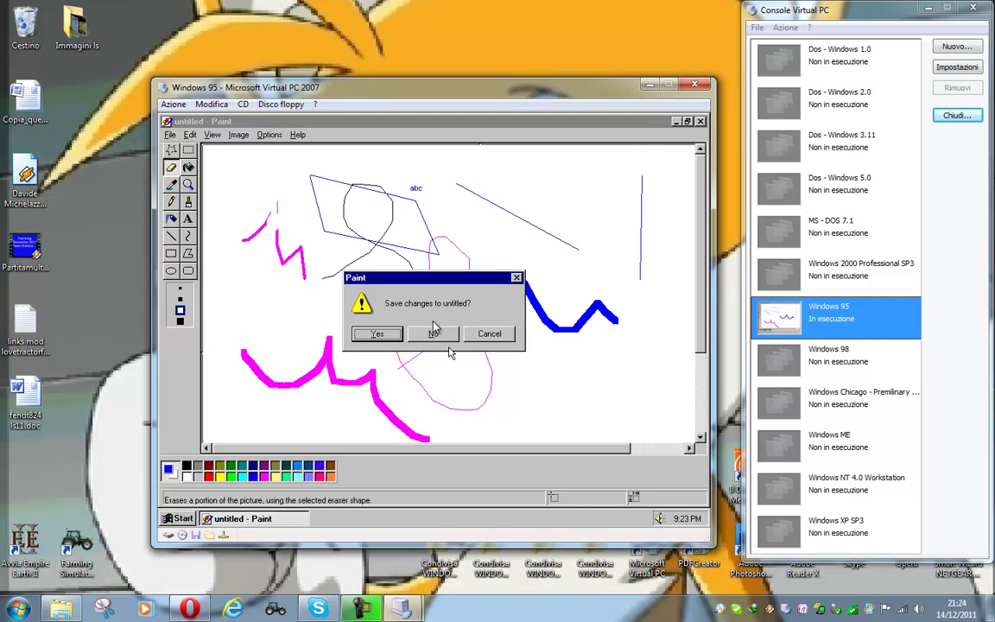
click(384, 334)
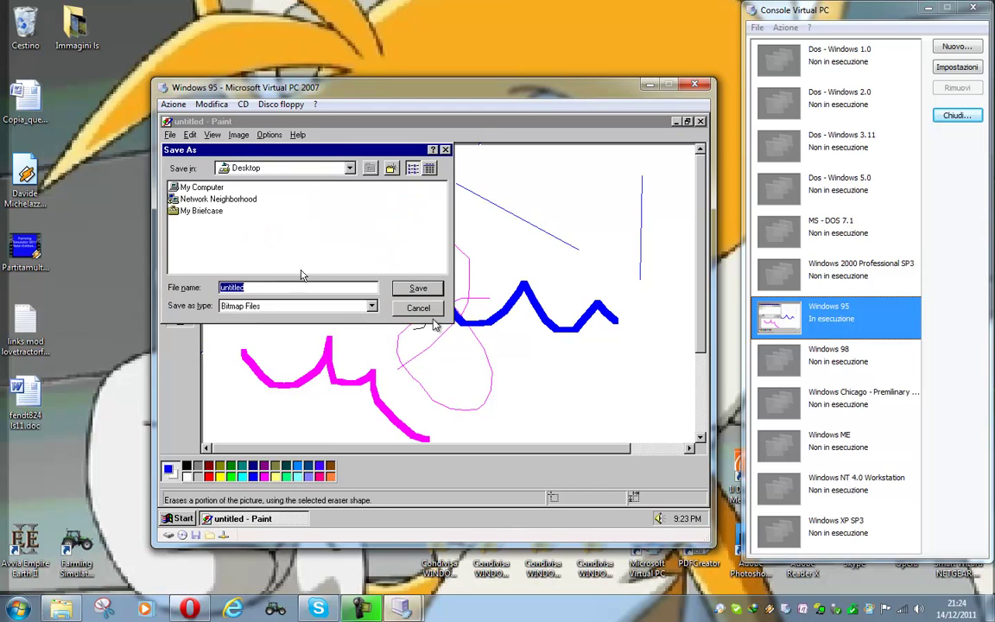
click(290, 303)
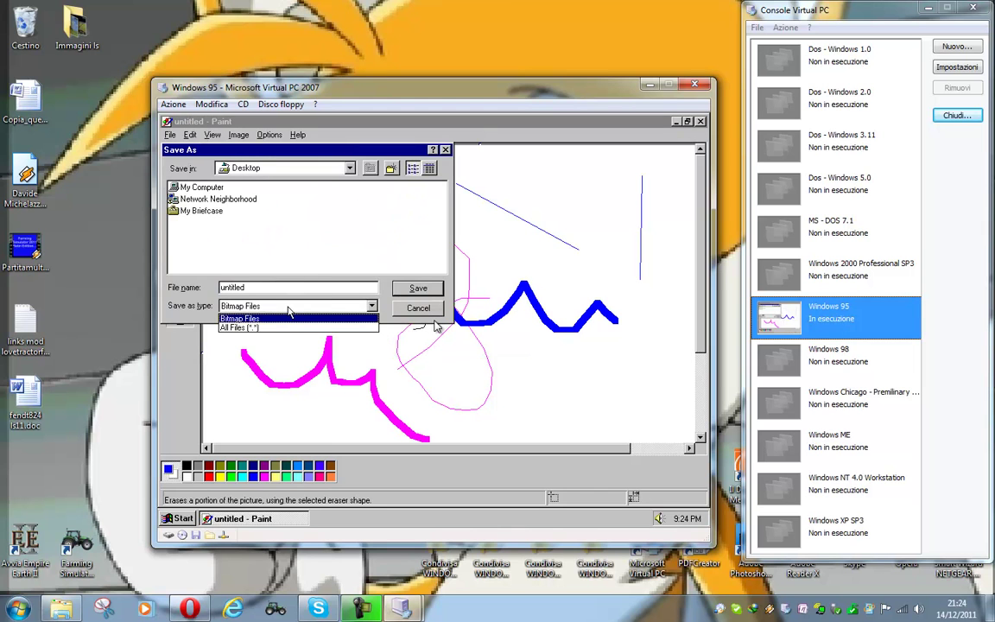
click(250, 303)
double_click(273, 286)
key(BackSpace)
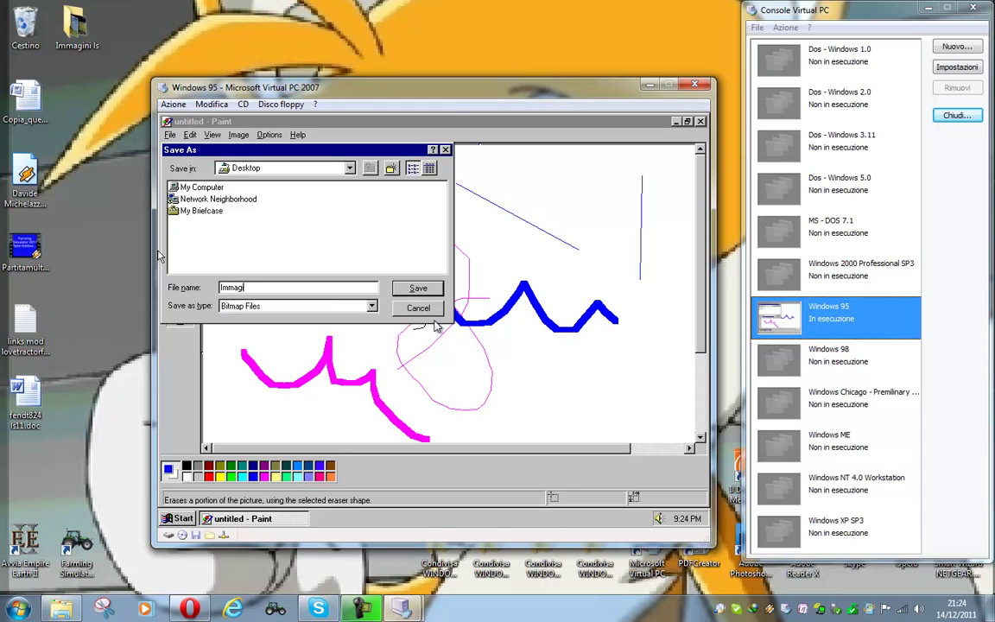
key(Return)
key(alt+F4)
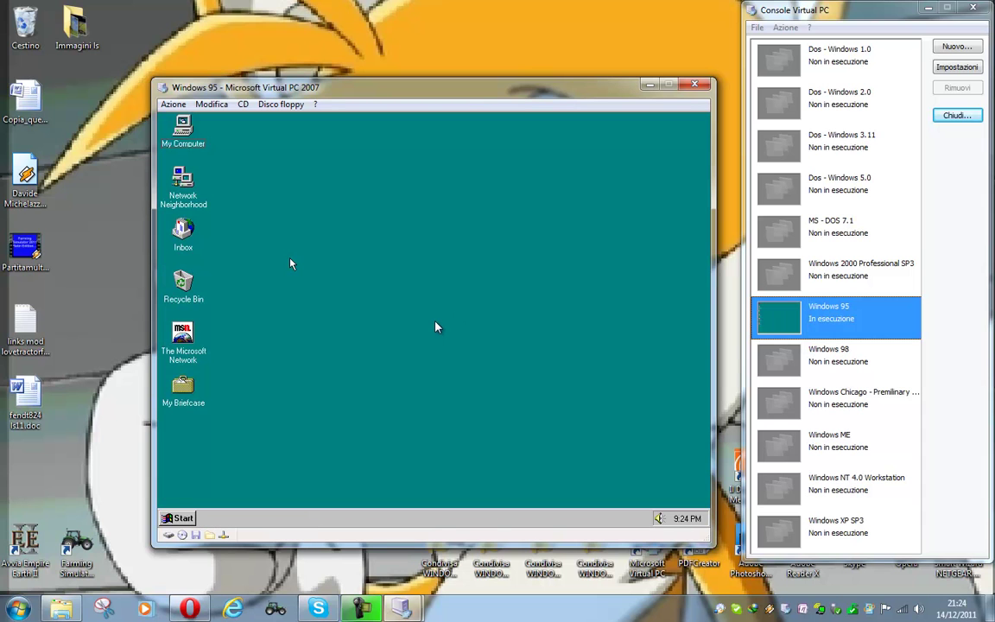
drag(177, 432, 355, 324)
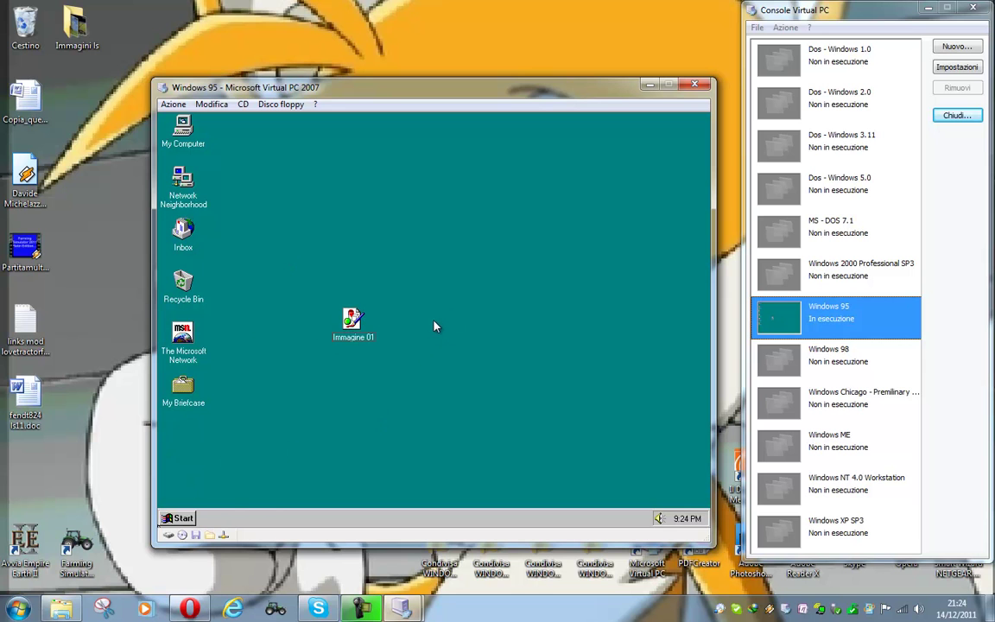
- Write "ops xD", "Ecco windows 95." and "si vede che [ vecchiotto ahah" on separate lines in a new Notepad document
click(178, 519)
mouse_move(223, 359)
mouse_move(322, 370)
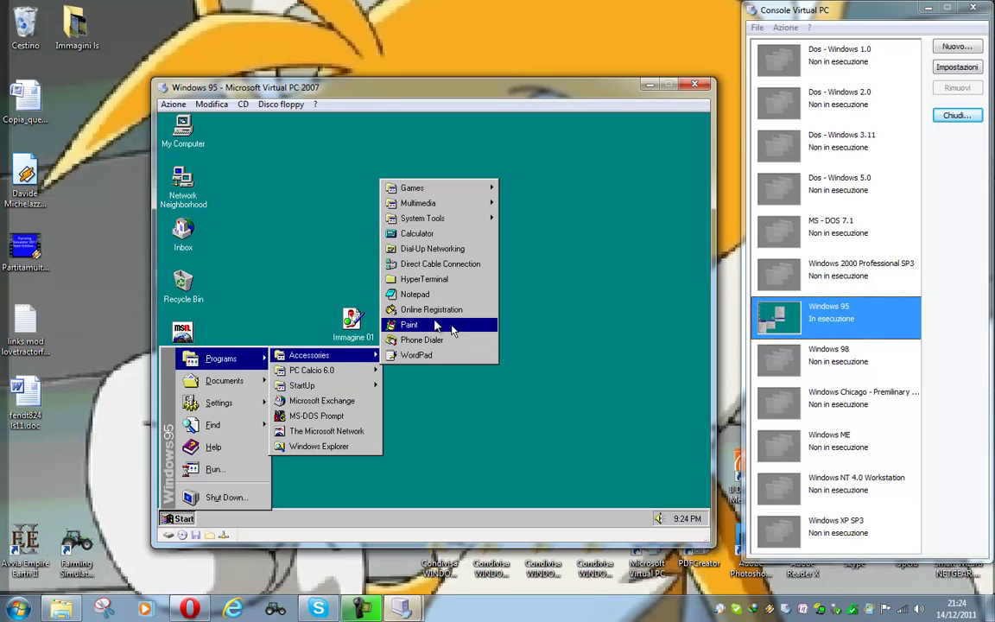
click(448, 294)
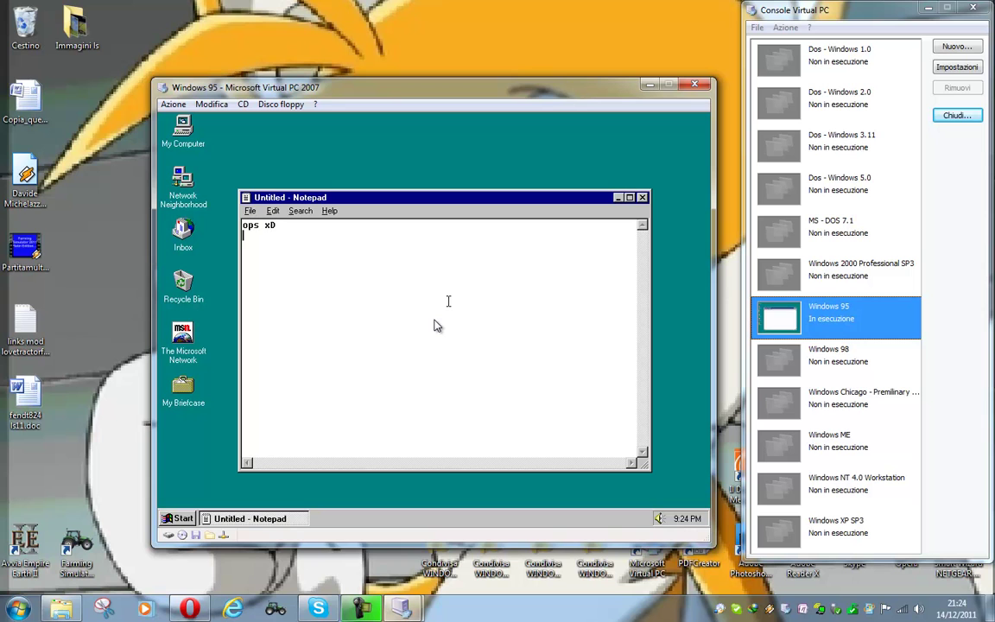
text(ndows 95.)
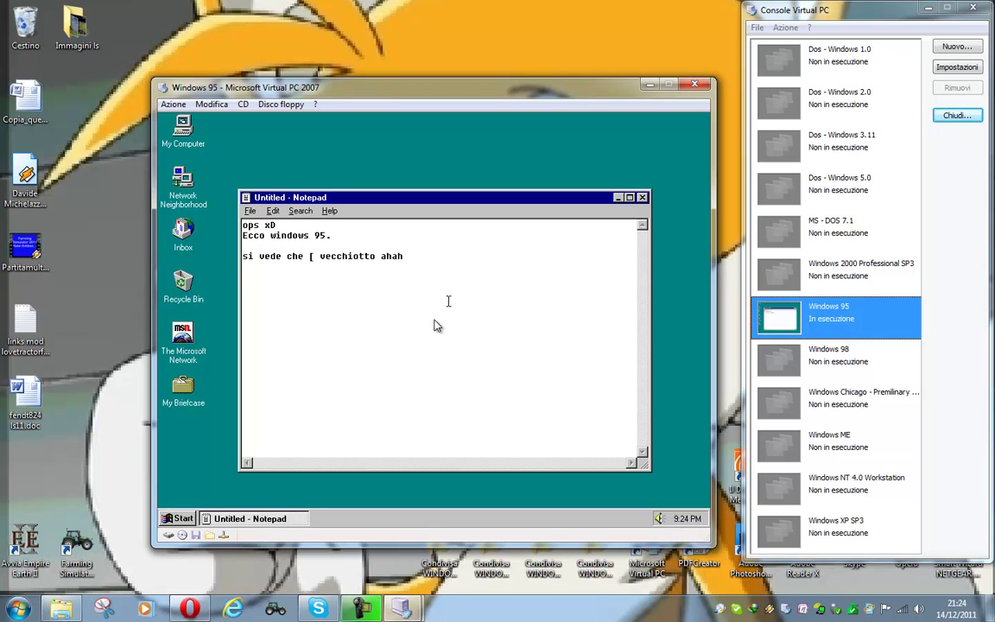
- Add the line "anche qui e impostata la tastiera inglese... non mi permette di mettere l apostrofo alle lettere..." below the existing text
text(anche qui e impostata la tastier)
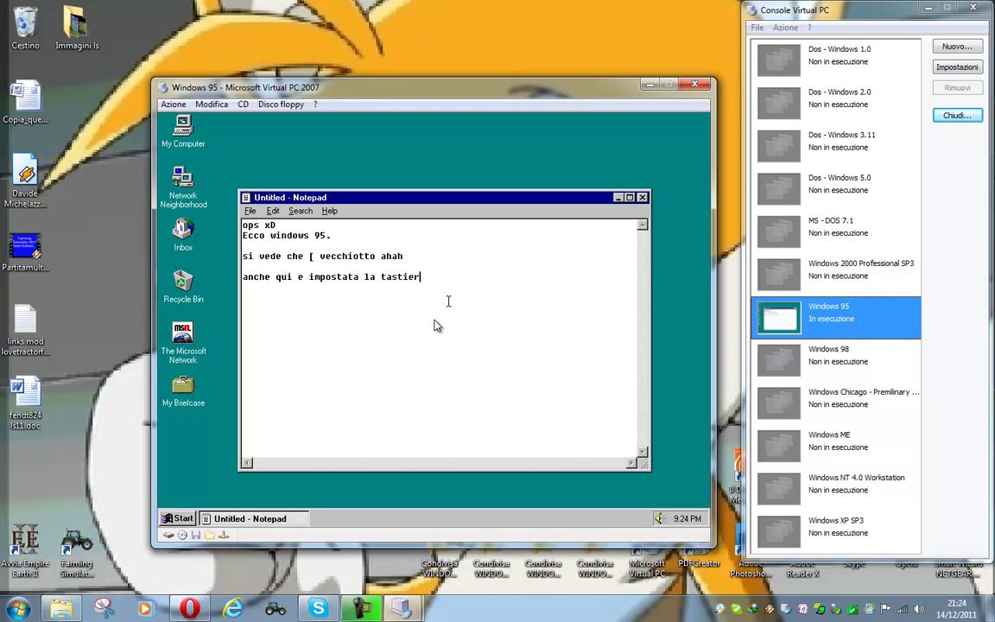
text(se... non mi permette di mettere )
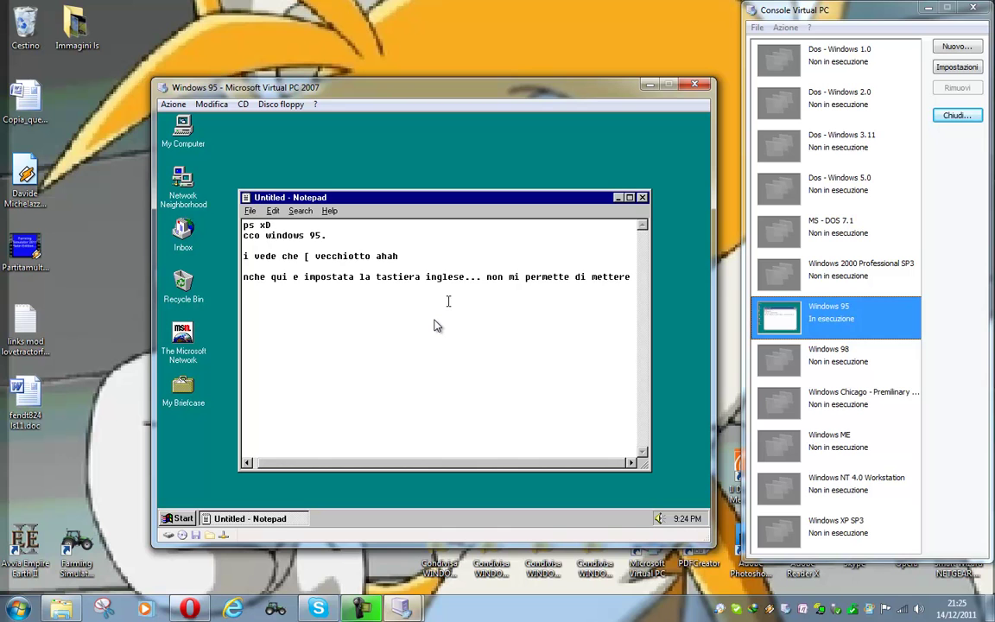
text(l a)
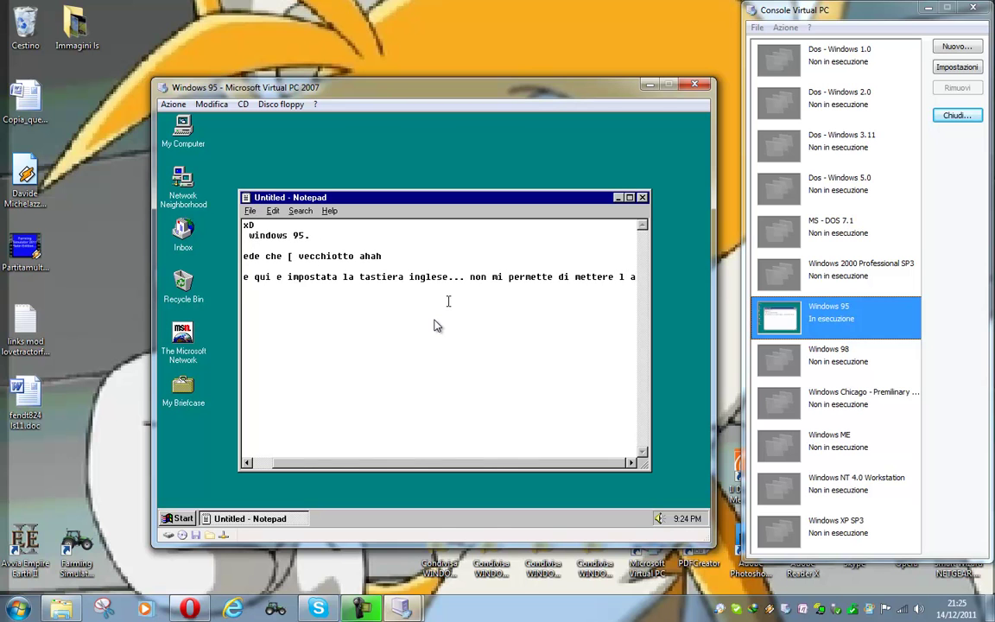
text(postro)
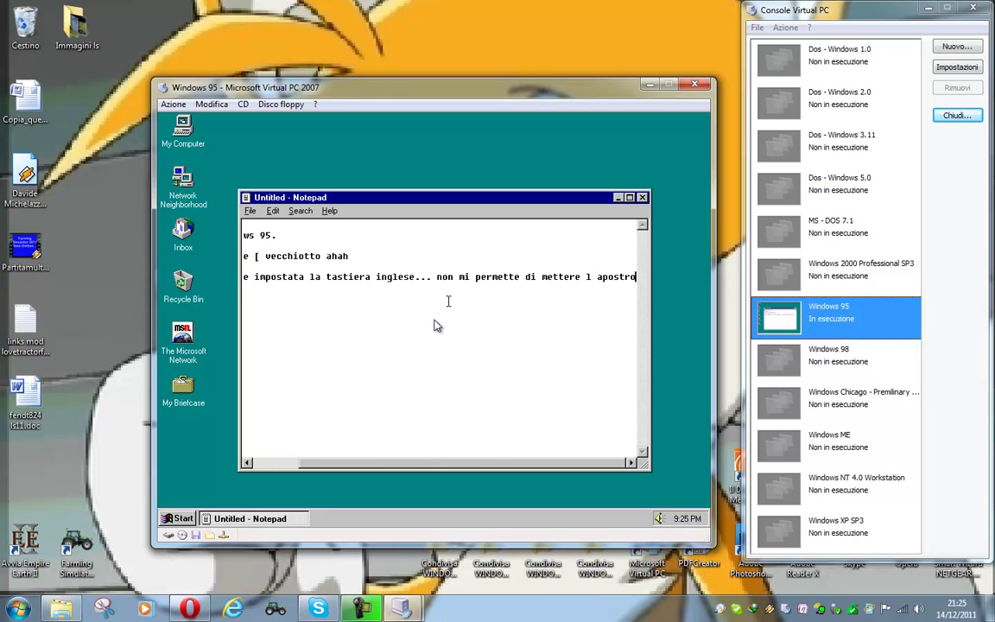
text(fo alle lettere...)
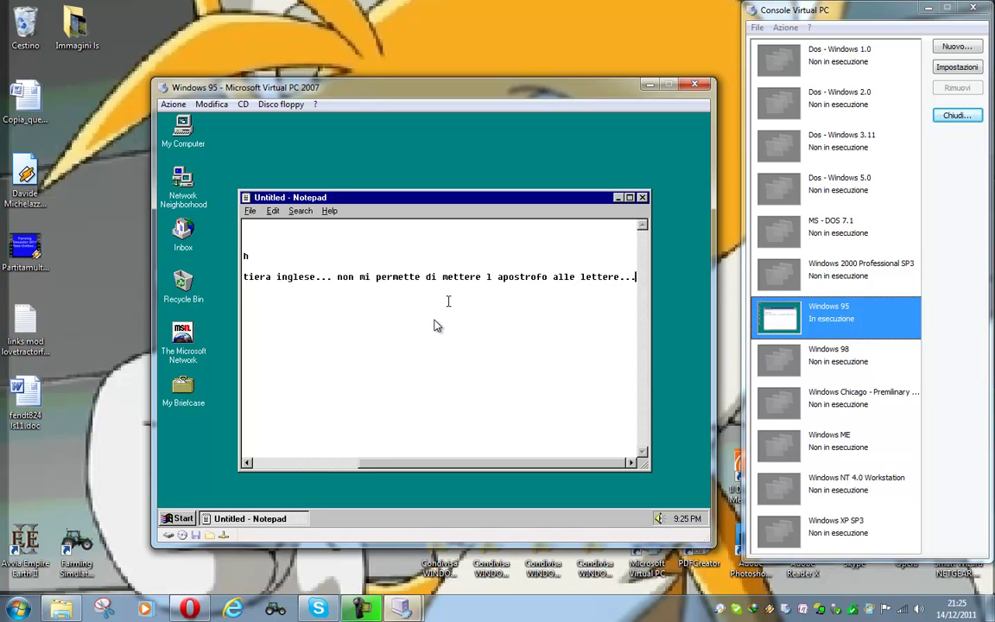
key(Return)
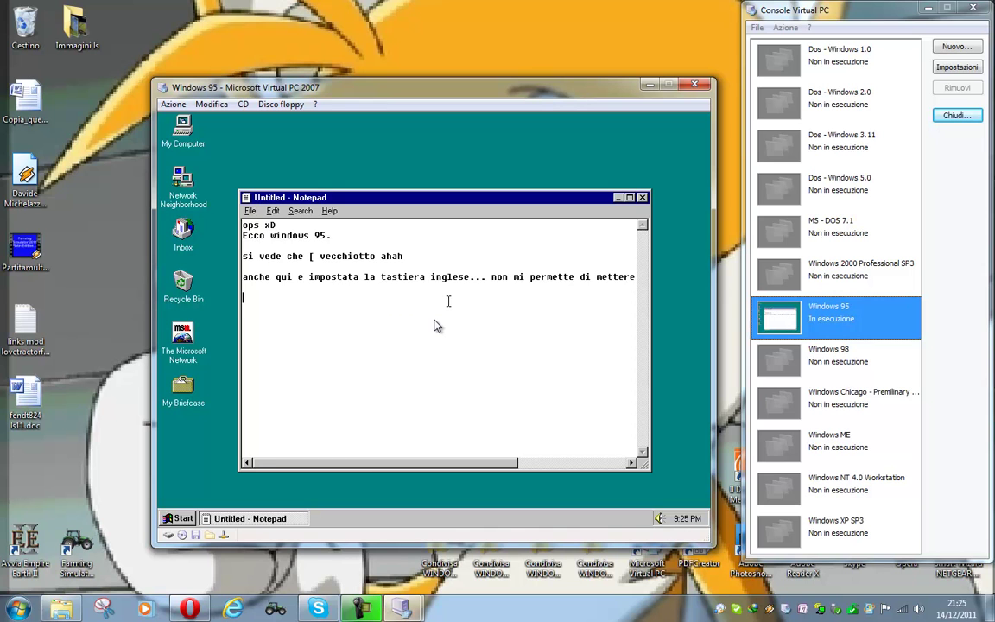
- Add the line "per informazioni contattarmi in messaggio privato" and save the text on the desktop as "documento"
text(per informat)
text(ioni contattarmi in messaggio privato)
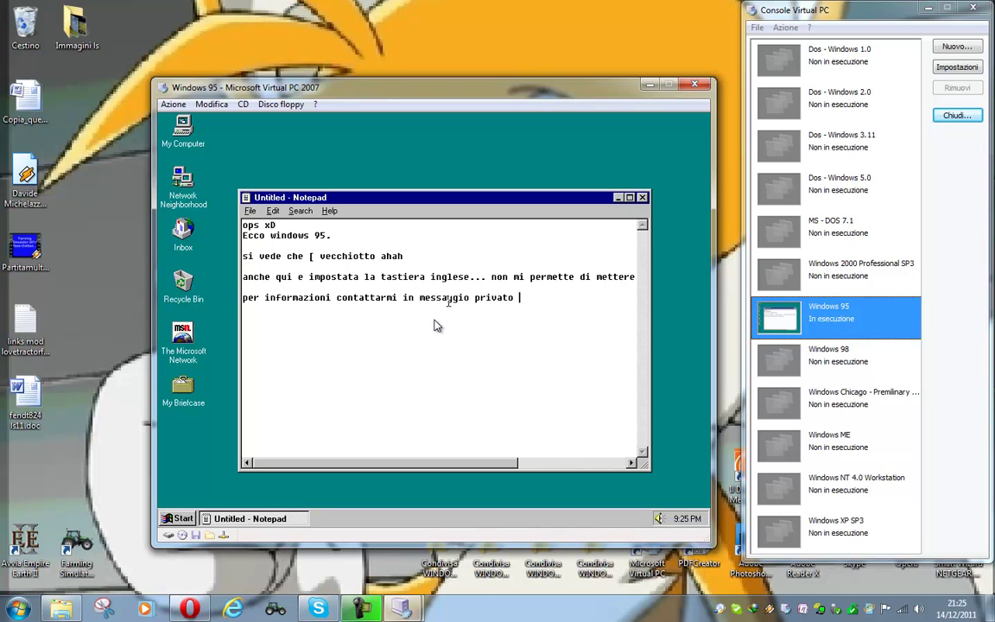
click(250, 211)
click(265, 248)
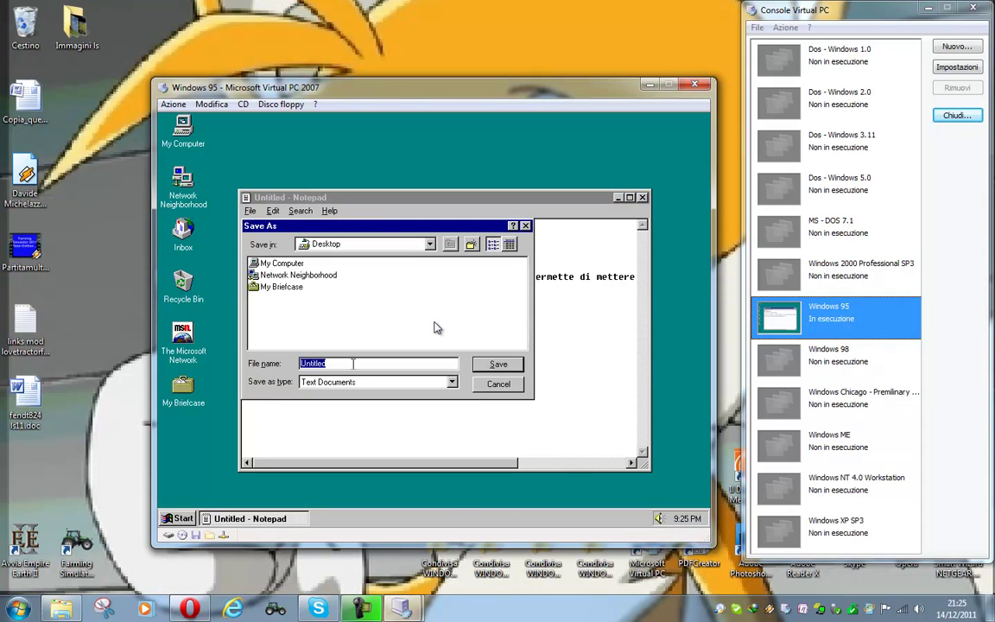
text(documento)
key(Return)
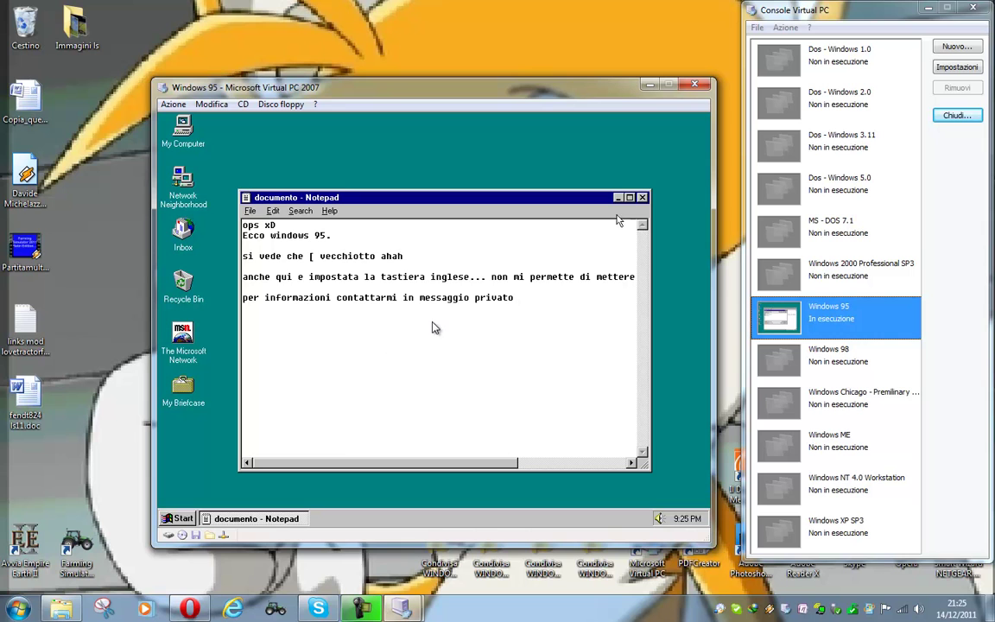
- Close Notepad and move the saved text document's icon to the middle of the desktop, near the picture file
key(alt+F4)
drag(183, 440, 407, 312)
- Shut down the Windows 95 virtual machine with the option to shut down the computer
click(177, 518)
click(191, 495)
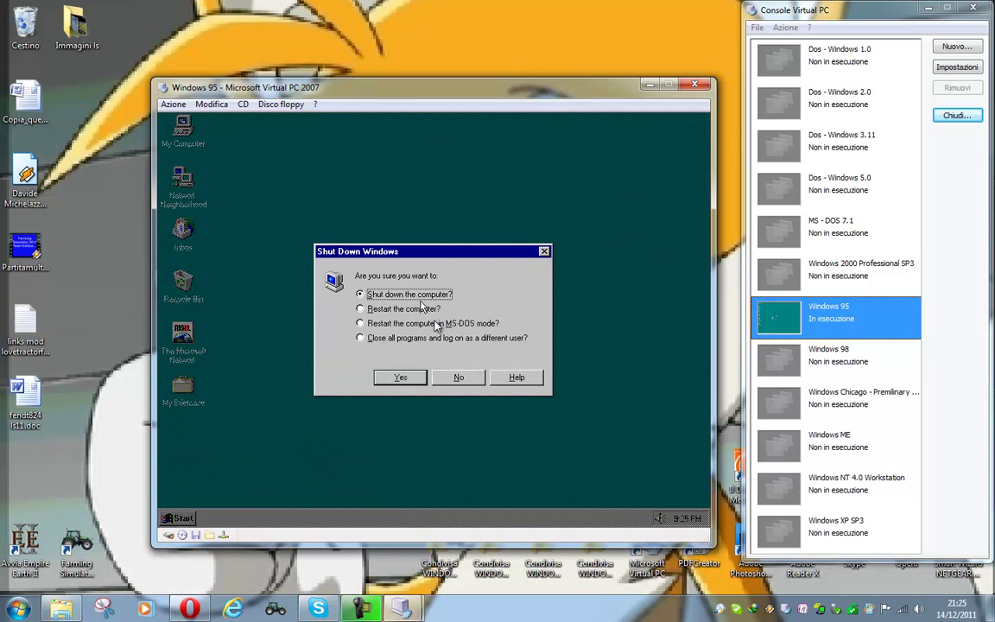
click(403, 376)
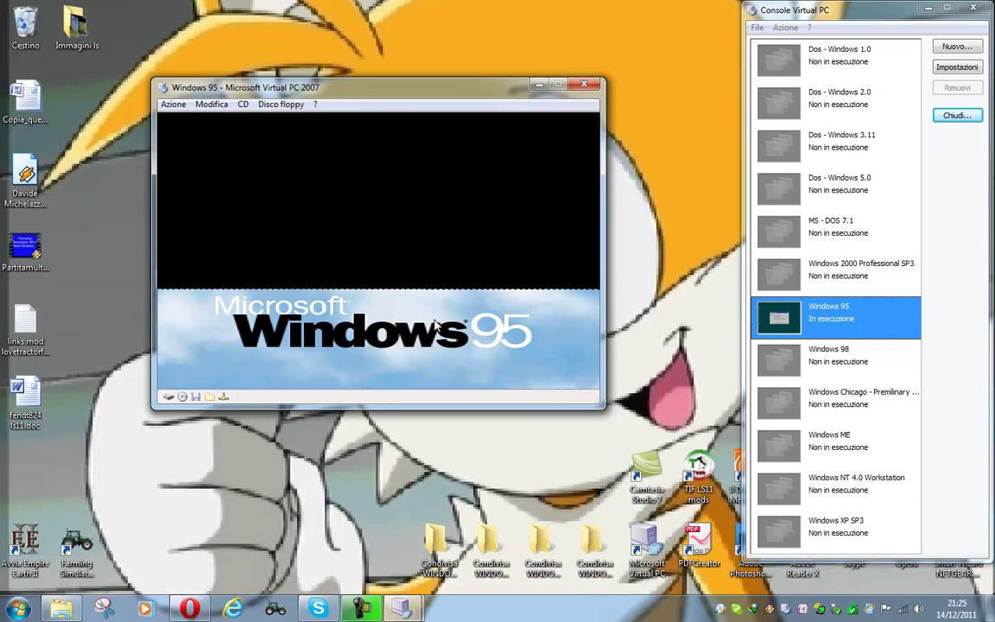